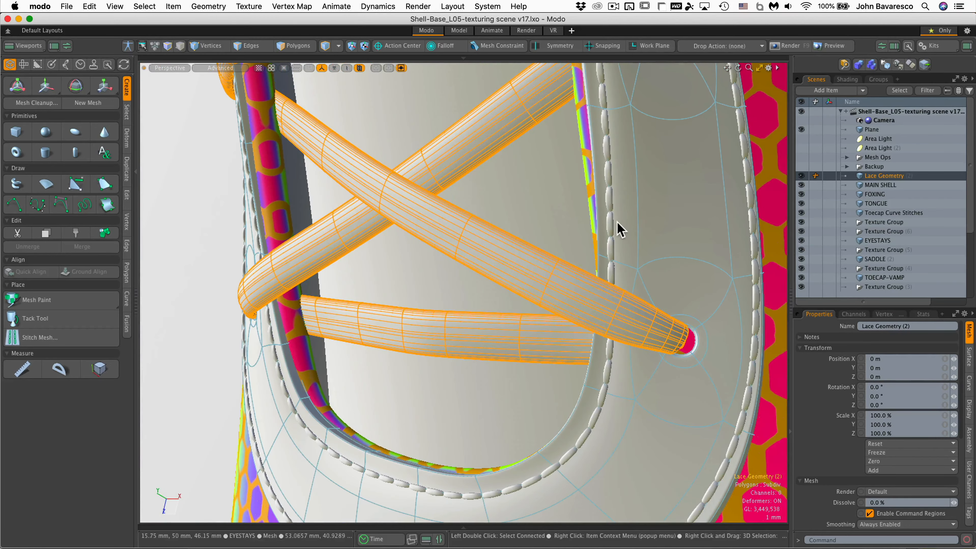
- Hide the eyestays and their stitching to expose the main shell around the lace ends
left_click(613, 224)
left_click(629, 220, "shift")
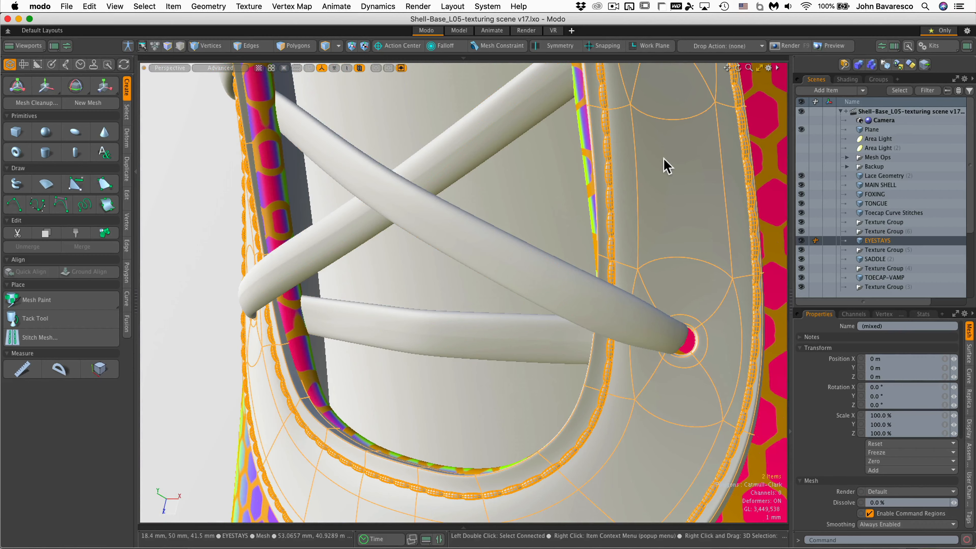
key("h")
left_click_drag(693, 246, 578, 139, "ctrl+alt")
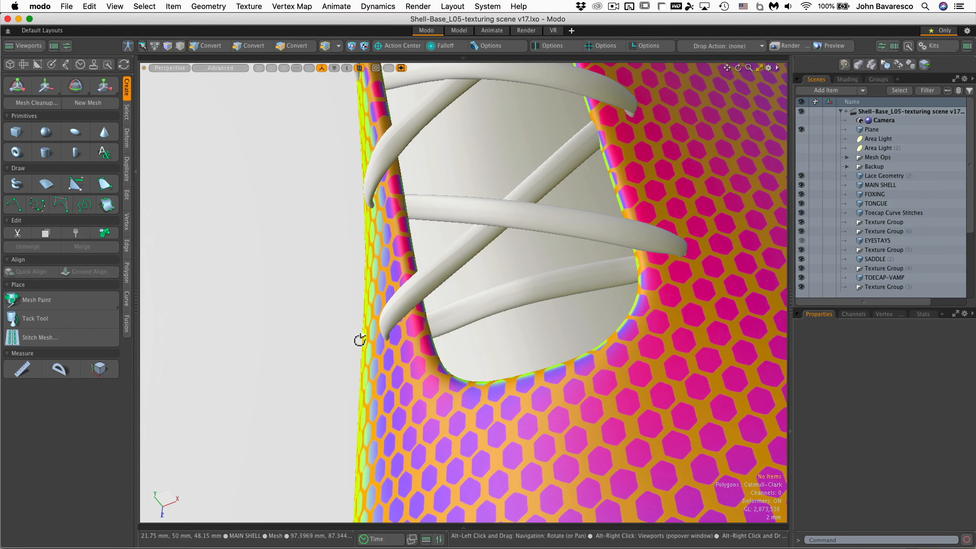
left_click_drag(409, 245, 504, 265, "alt")
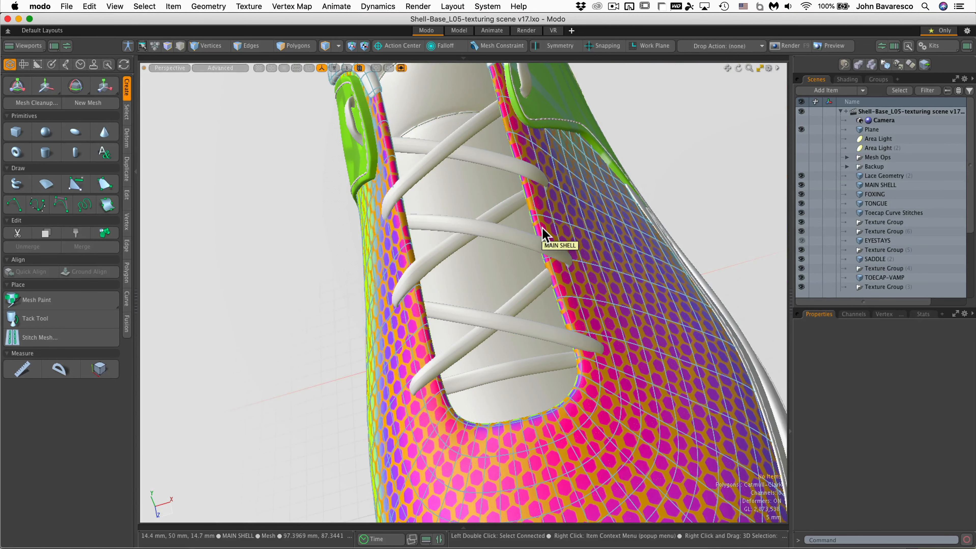
- Examine where the lace ends pass through the eyestay holes on both sides of the shoe and what the main shell covers behind them
left_click_drag(542, 231, 545, 327, "alt")
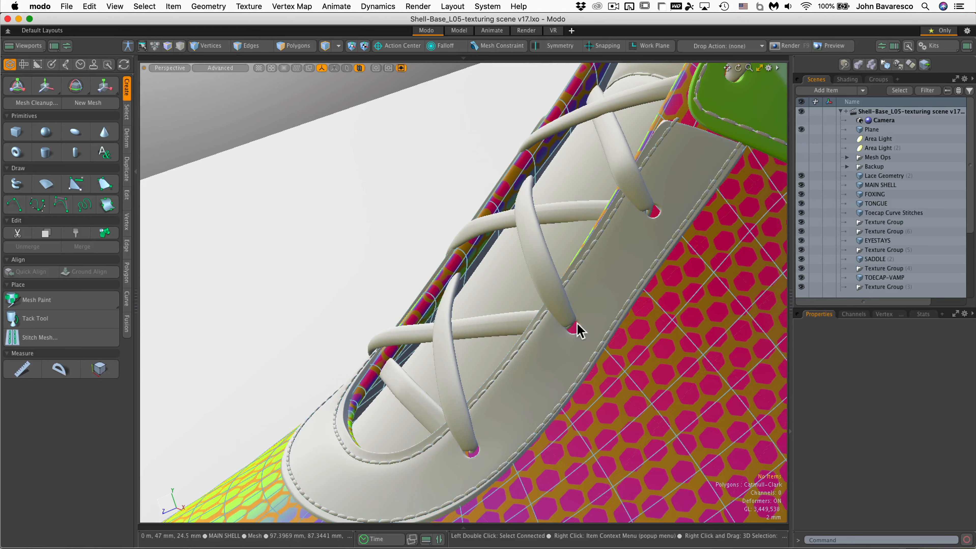
left_click_drag(575, 326, 551, 334, "ctrl+alt")
left_click_drag(636, 299, 529, 394, "alt")
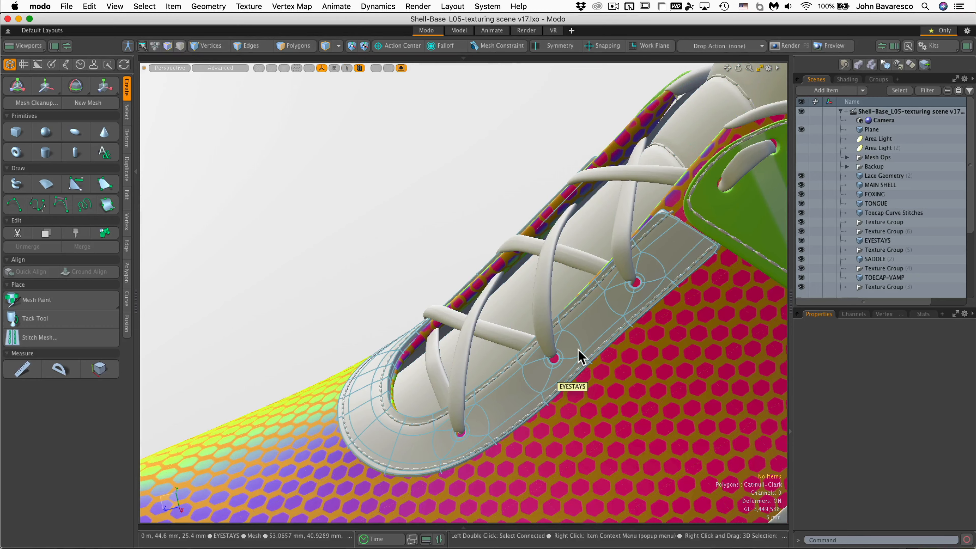
left_click_drag(570, 320, 698, 268, "ctrl+alt")
left_click(692, 341)
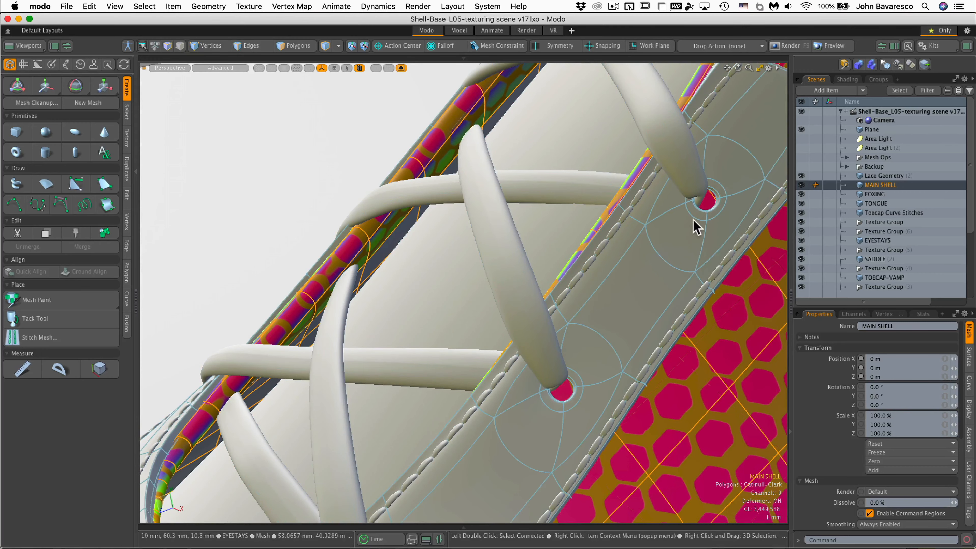
left_click_drag(696, 218, 540, 468, "ctrl+alt")
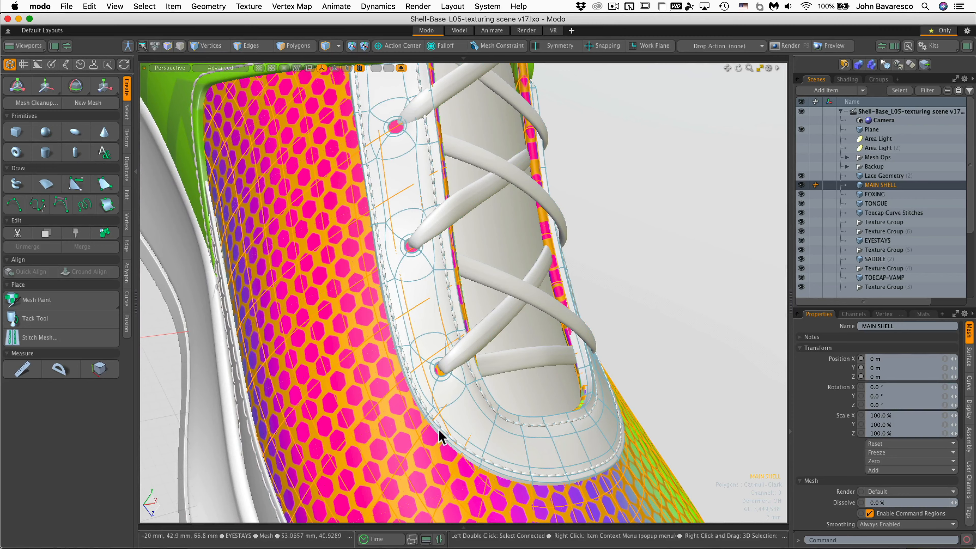
left_click_drag(418, 322, 463, 192, "alt")
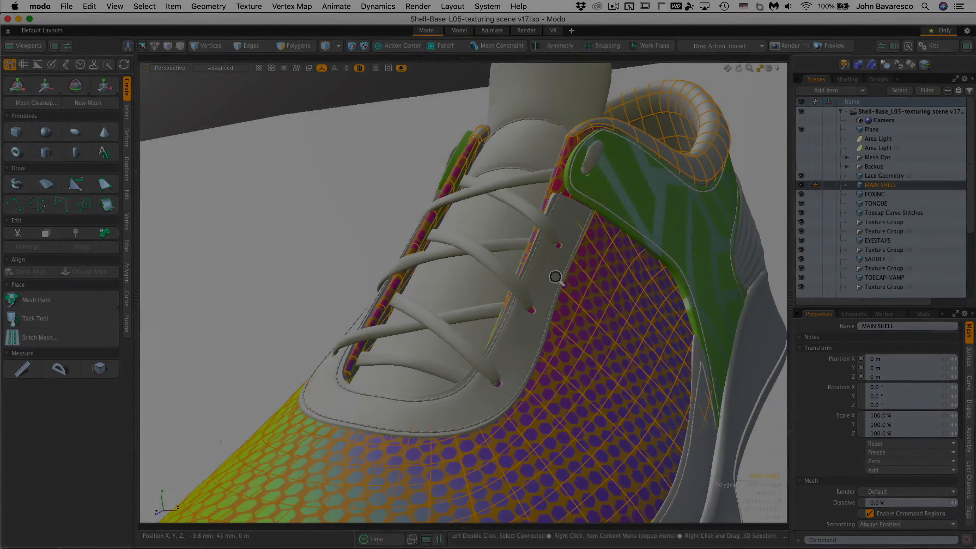
left_click_drag(560, 279, 573, 358, "alt")
- Hide the eyestays with their stitching, and the tongue
left_click(534, 368)
left_click(559, 384)
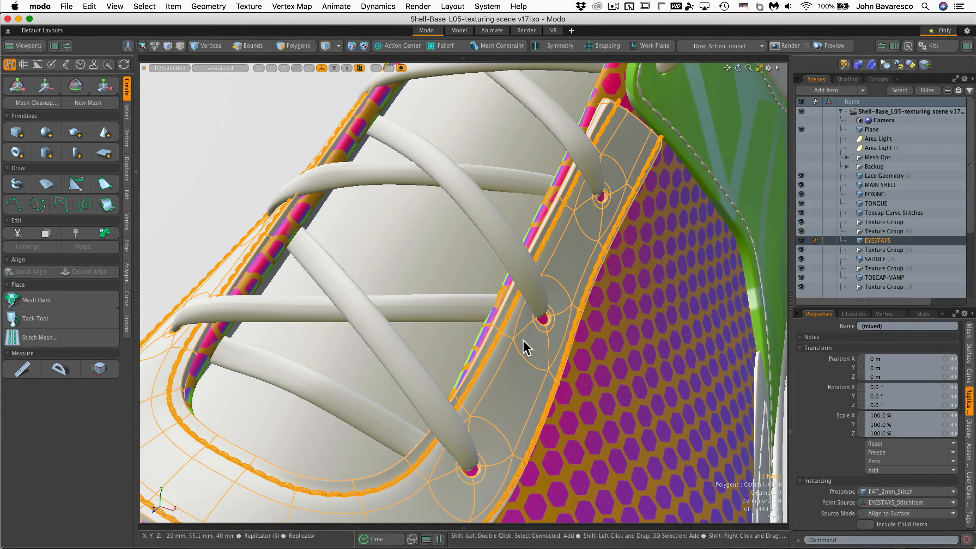
key("h")
left_click_drag(569, 288, 604, 364, "ctrl+alt")
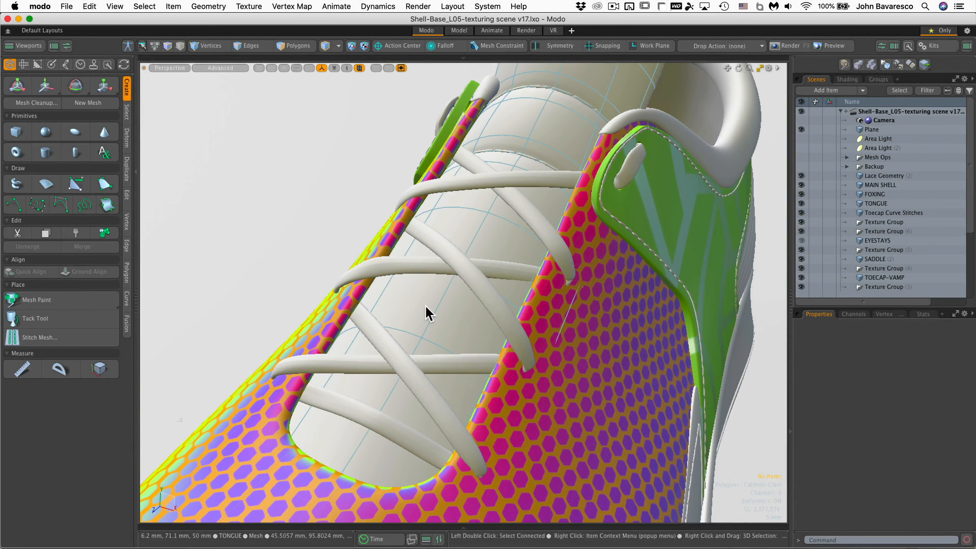
key("h")
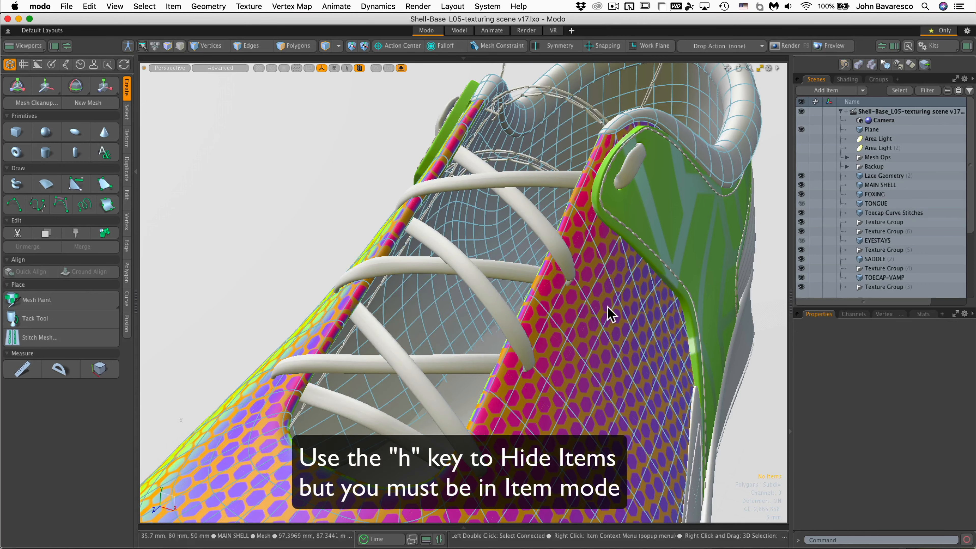
- Hide the saddle, foxing, toecap-vamp and sole parts of the shoe
left_click_drag(623, 316, 603, 319, "ctrl+alt")
left_click_drag(604, 319, 579, 358, "alt+shift")
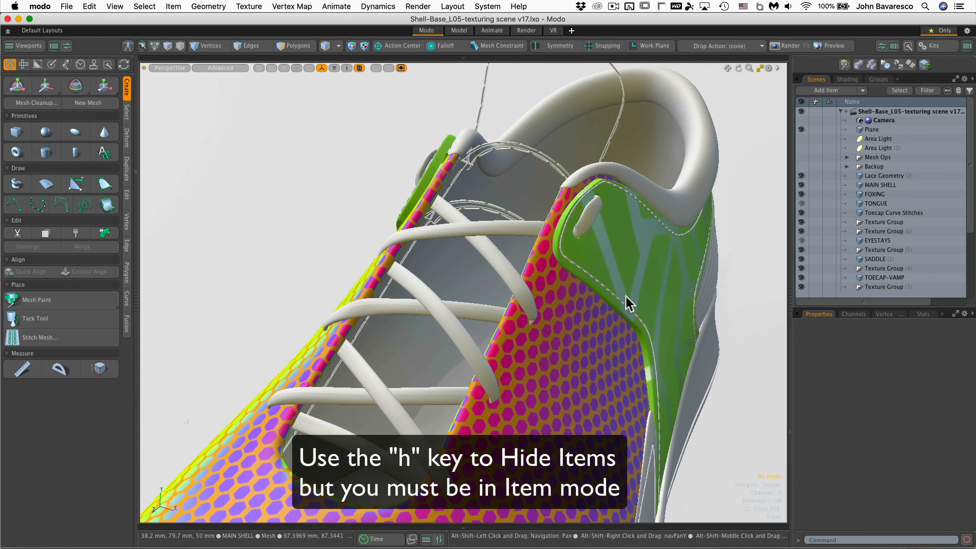
left_click(629, 302)
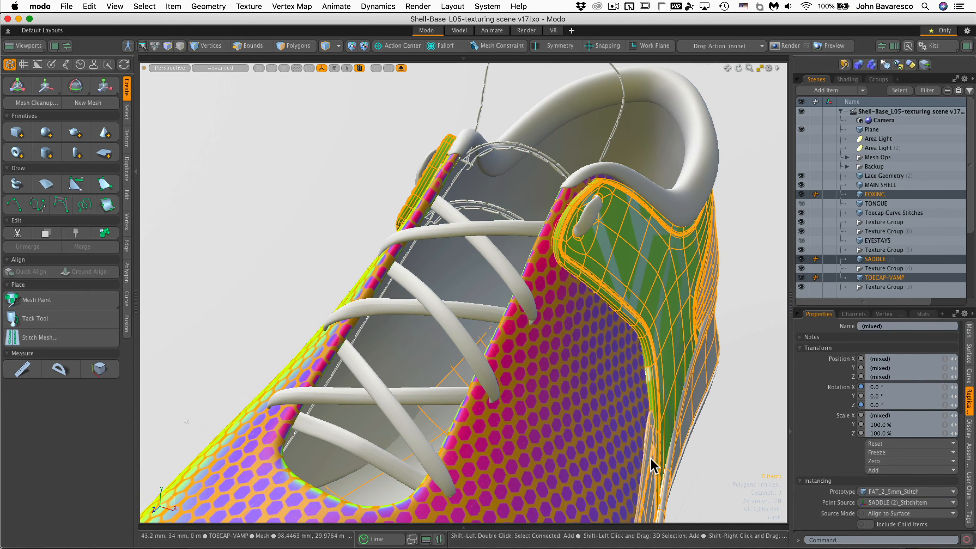
left_click_drag(697, 328, 603, 339, "ctrl+alt")
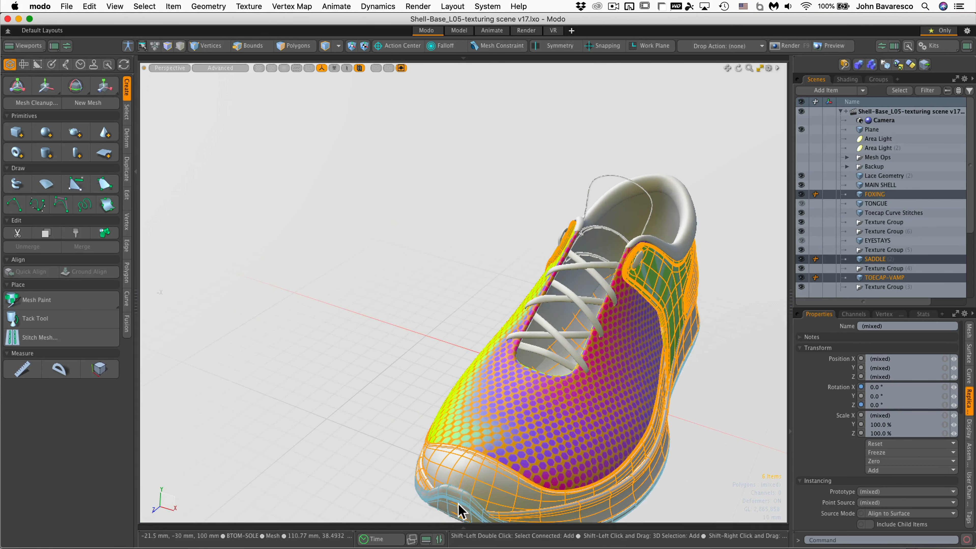
left_click(453, 462)
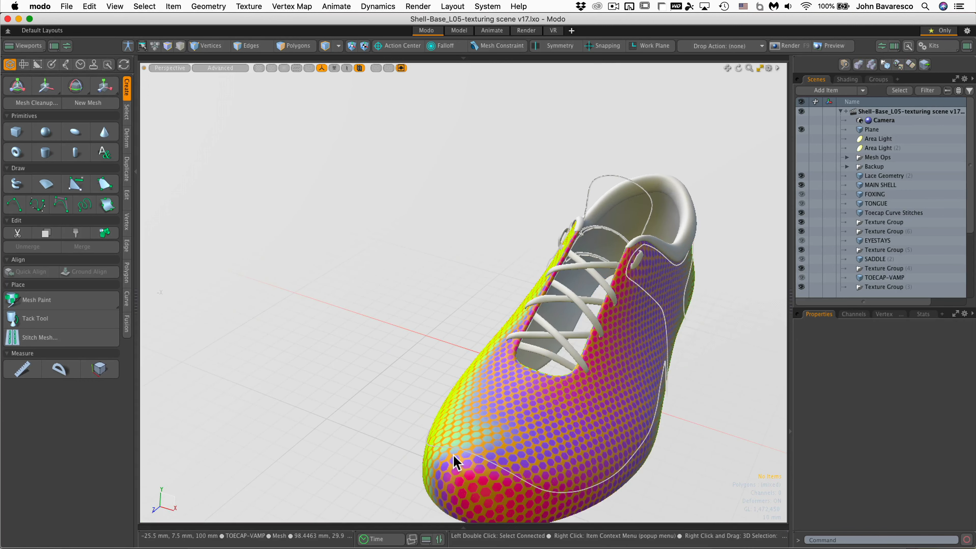
- Select the main shell and switch the viewport shading style to Default
left_click_drag(570, 429, 631, 404, "ctrl+alt")
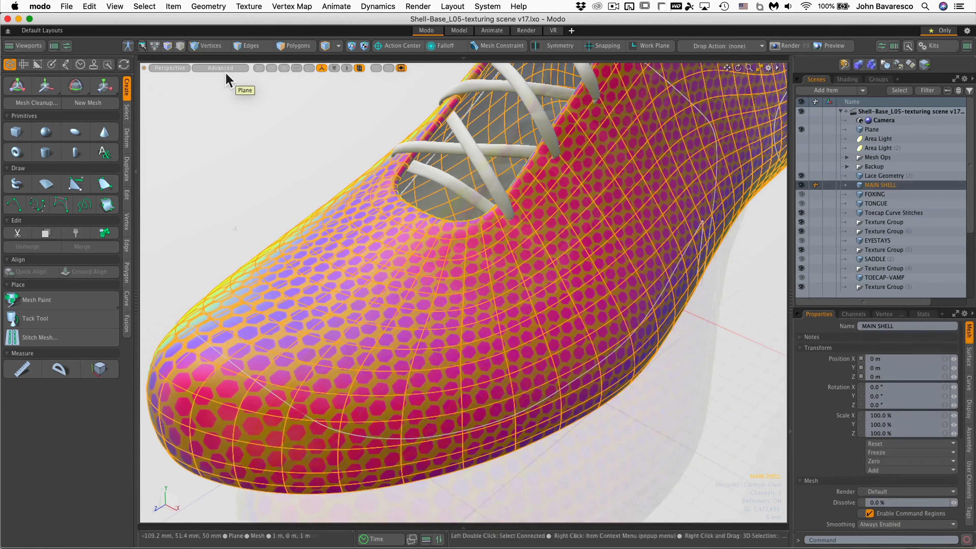
left_click(222, 68)
left_click(210, 129)
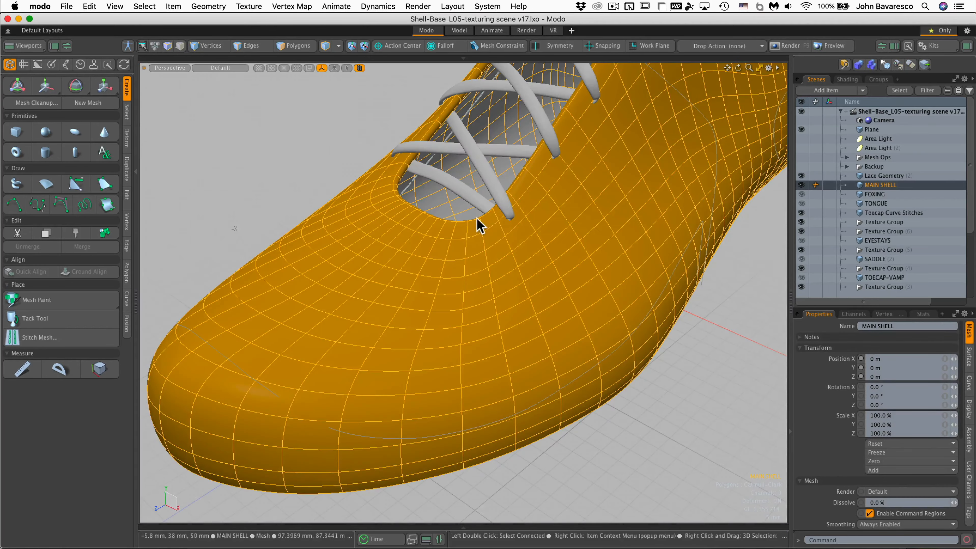
- Examine how each lace end sits against the main shell's vertices and polygons along the throat opening
left_click_drag(504, 184, 670, 196, "alt")
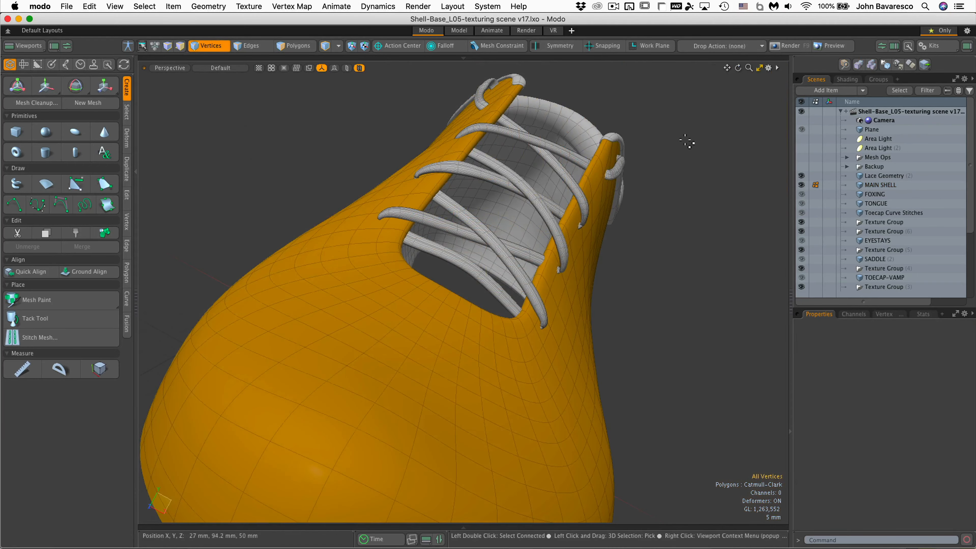
left_click_drag(658, 241, 432, 340, "ctrl+alt")
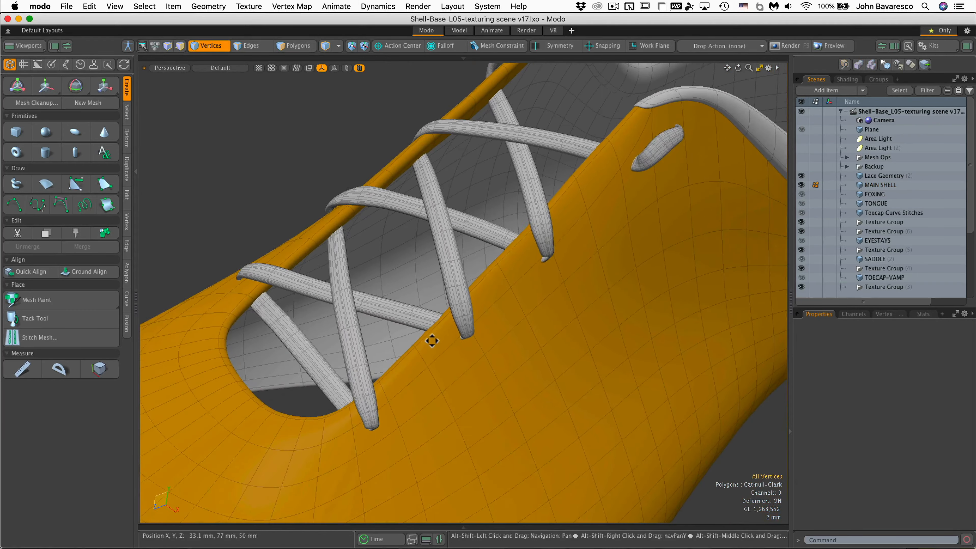
left_click_drag(605, 248, 557, 318, "ctrl+alt")
left_click_drag(626, 302, 614, 107, "alt+shift")
left_click_drag(560, 217, 415, 383, "alt")
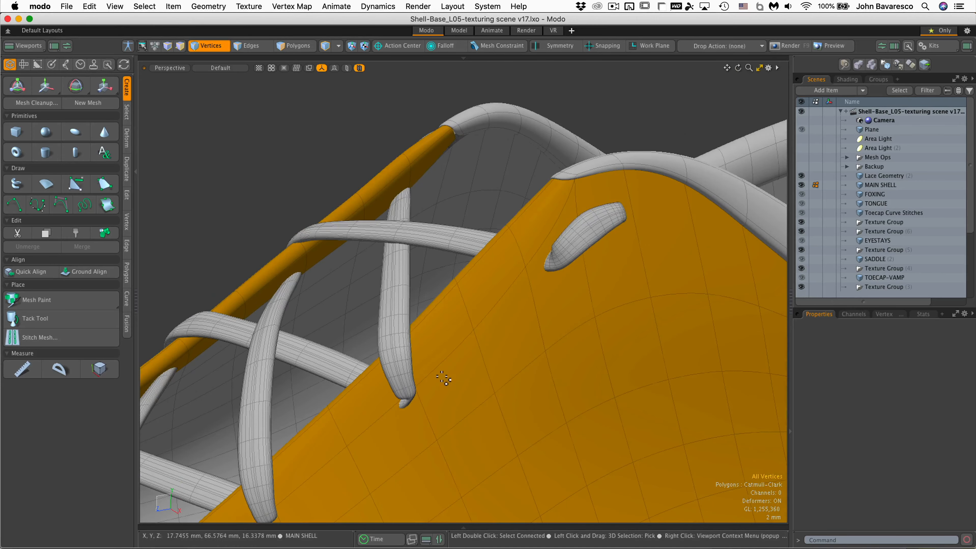
left_click_drag(509, 327, 489, 276, "ctrl+alt")
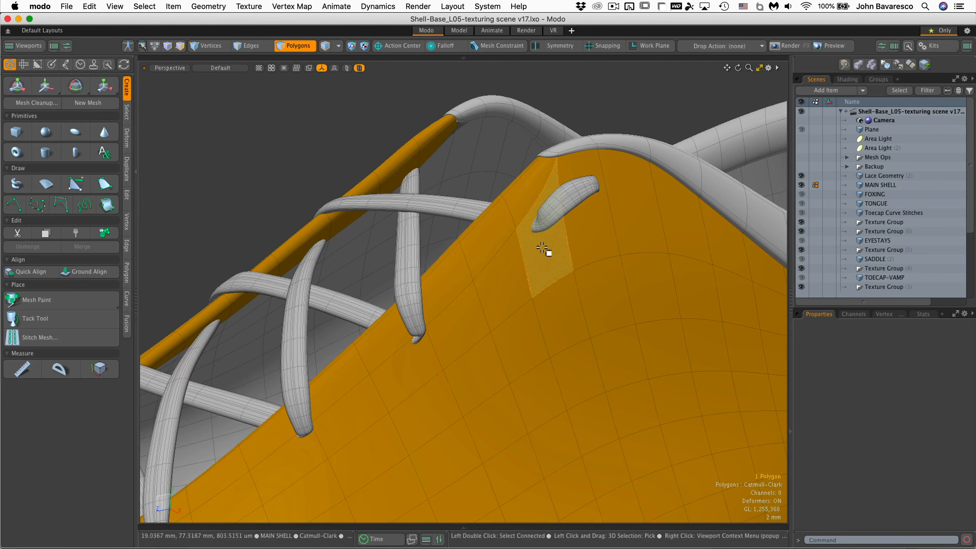
left_click_drag(556, 267, 534, 323, "alt")
left_click_drag(468, 338, 335, 434, "ctrl+alt")
- Cut a rounded hole in the main shell mesh beneath the lace end nearest the toe
key("3")
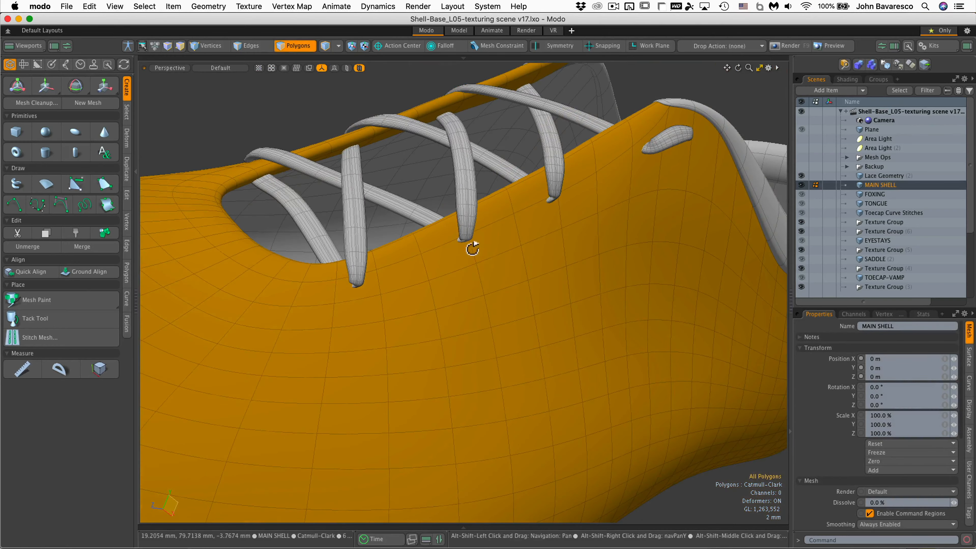
left_click_drag(472, 249, 330, 305, "alt")
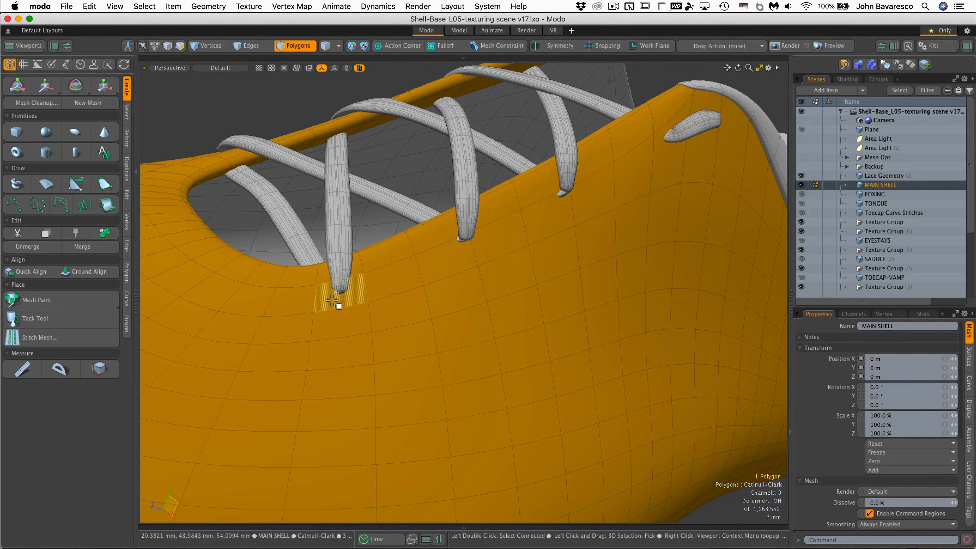
left_click_drag(426, 243, 349, 272, "ctrl+alt")
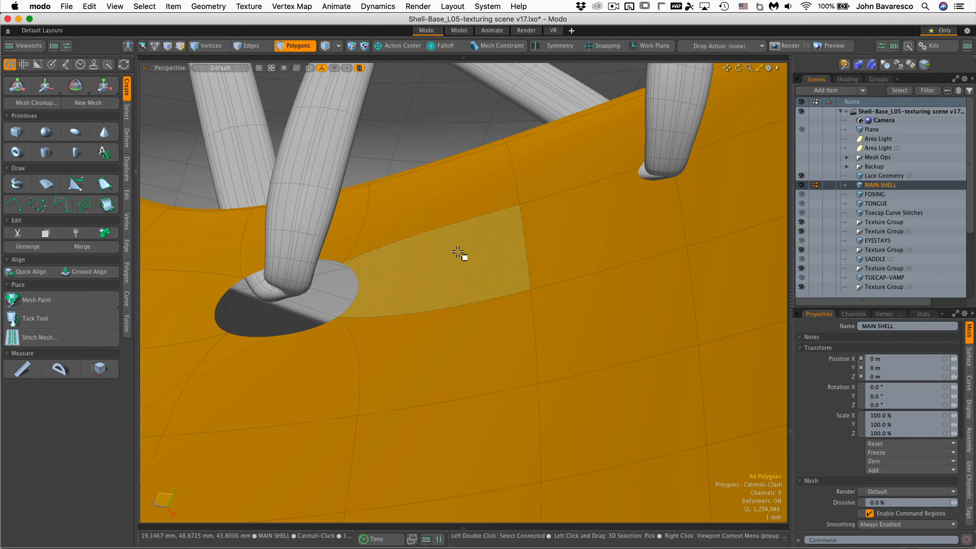
- Bevel the main shell vertex beneath the second lace end from the toe and delete the resulting polygon to open a hole
left_click_drag(458, 252, 435, 254, "ctrl+alt")
left_click_drag(525, 225, 569, 214, "ctrl+alt")
left_click_drag(590, 201, 389, 235, "alt+shift")
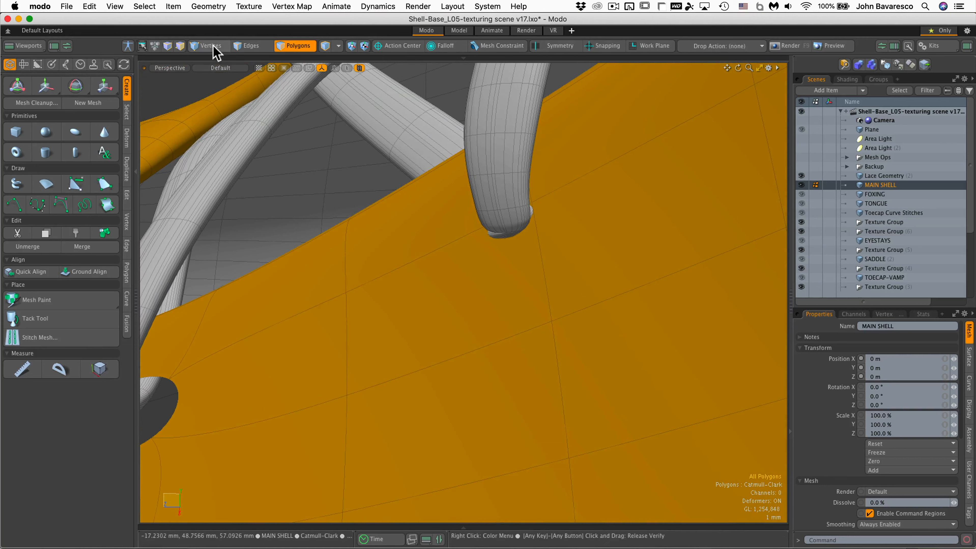
left_click(226, 45)
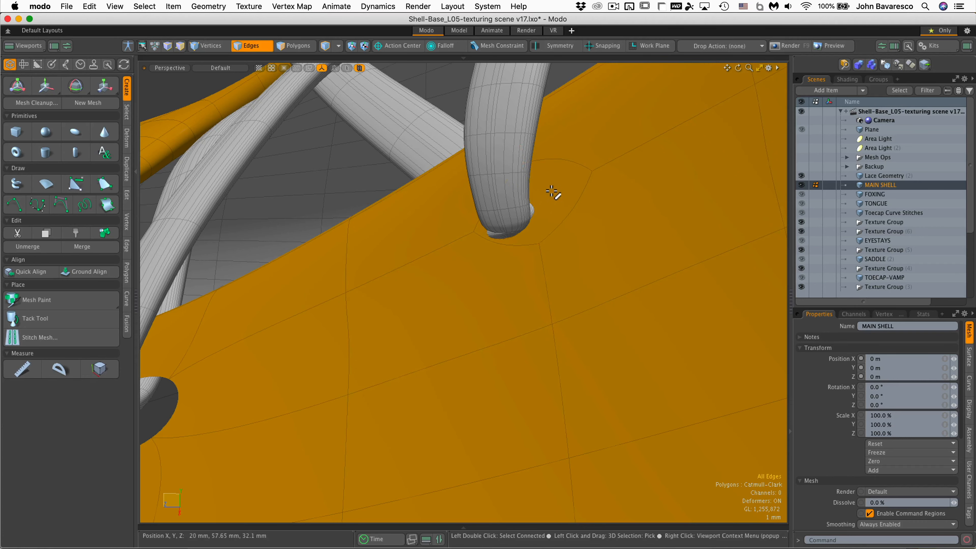
left_click(314, 46)
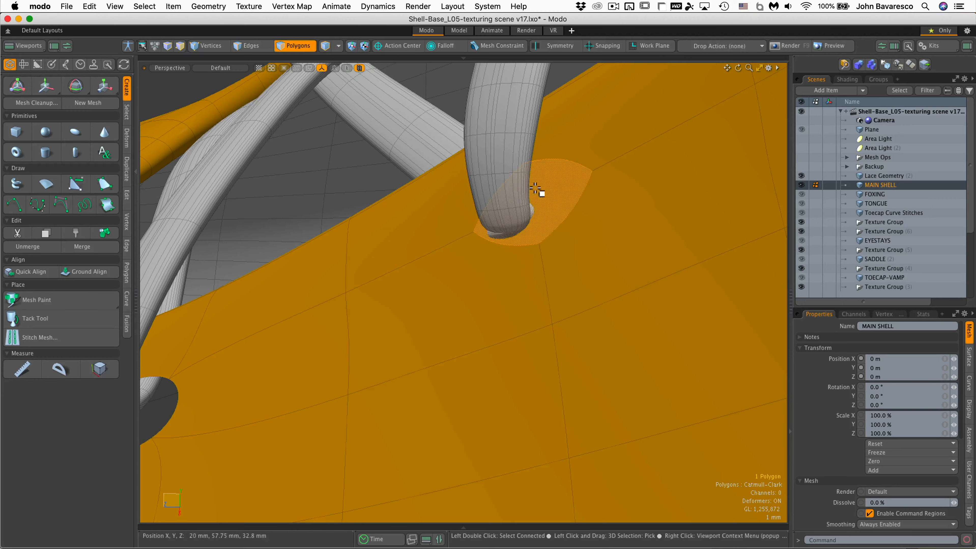
key("Delete")
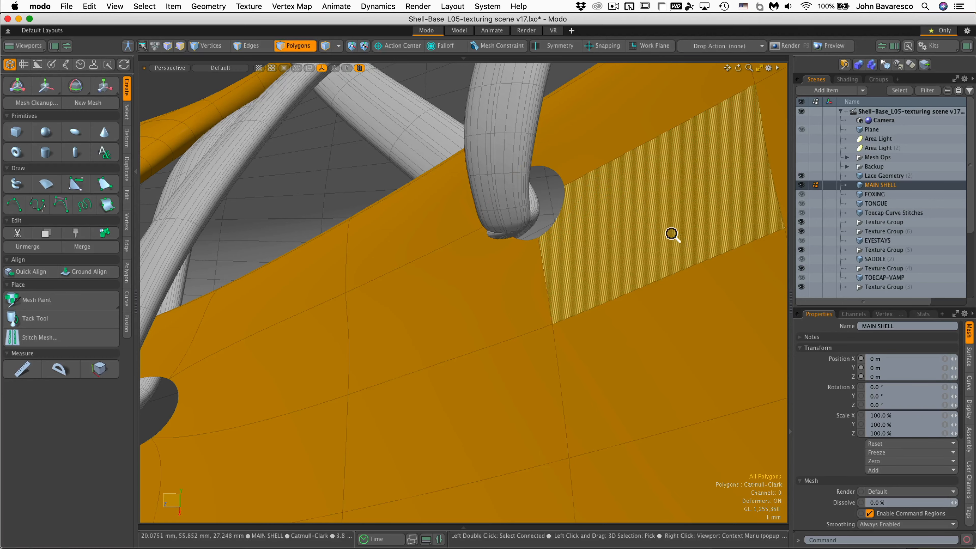
- Vertex-bevel the main shell vertex beside the third lace end from the toe into a four-sided polygon
left_click_drag(672, 235, 514, 351, "alt")
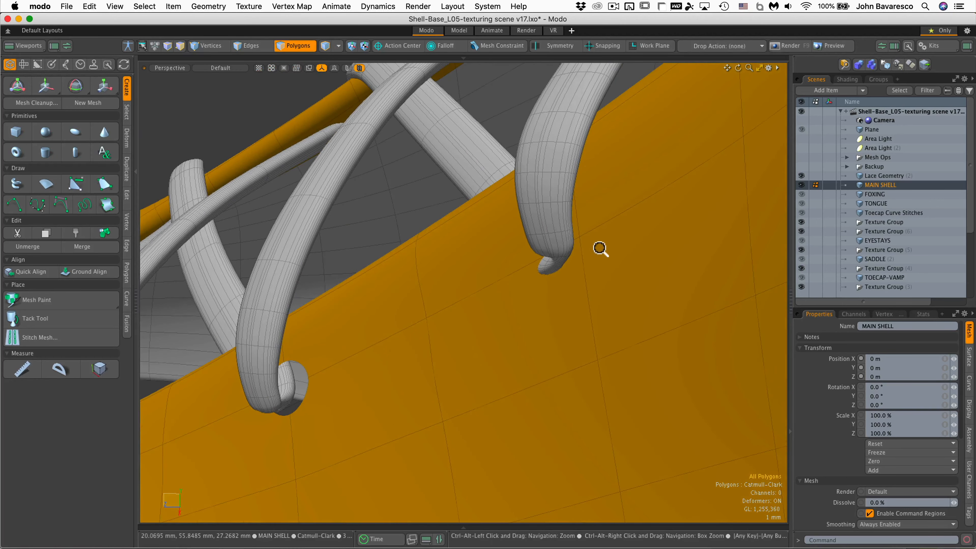
left_click_drag(599, 249, 420, 314, "ctrl+alt")
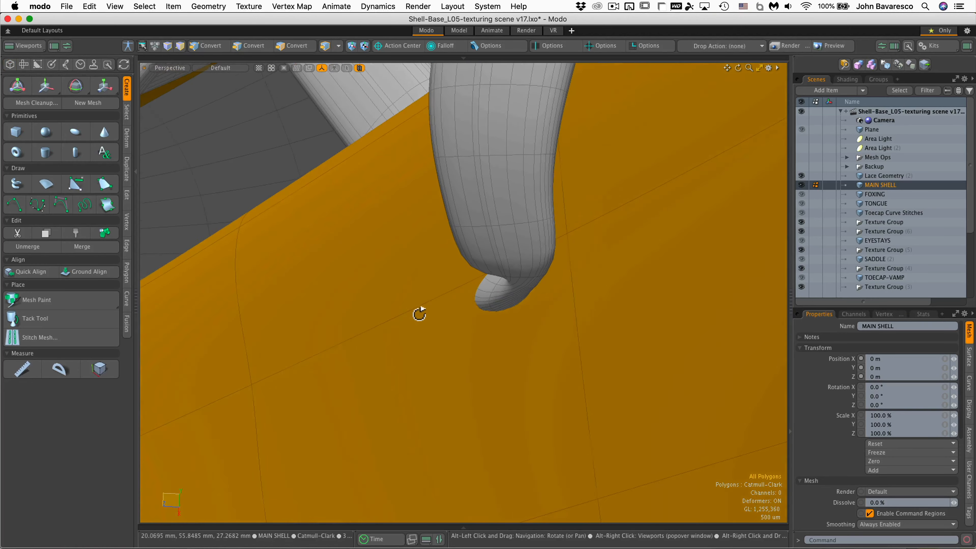
key("1")
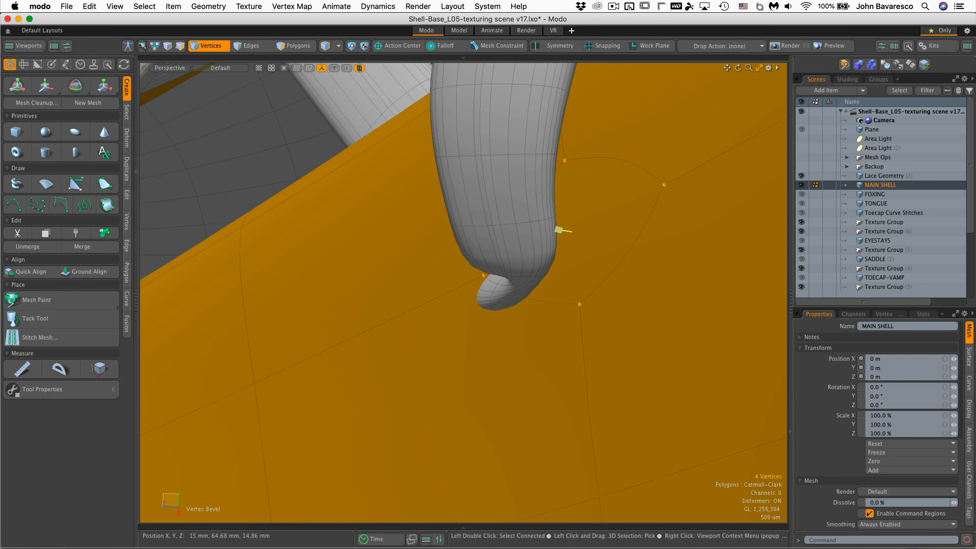
left_click_drag(564, 228, 586, 280, "alt")
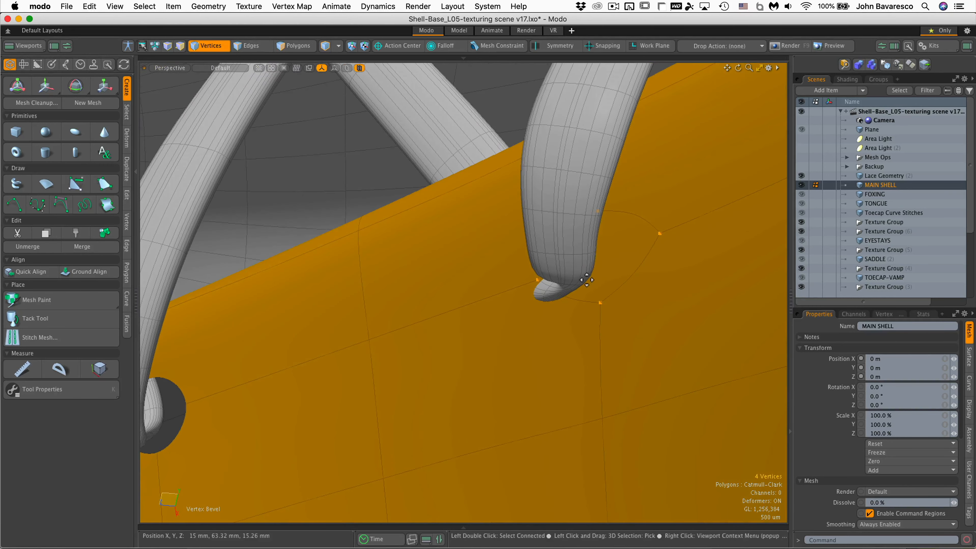
- Select the beveled polygon and, with the action center on Selection, move it beneath the third lace end
left_click(294, 45)
left_click(556, 298)
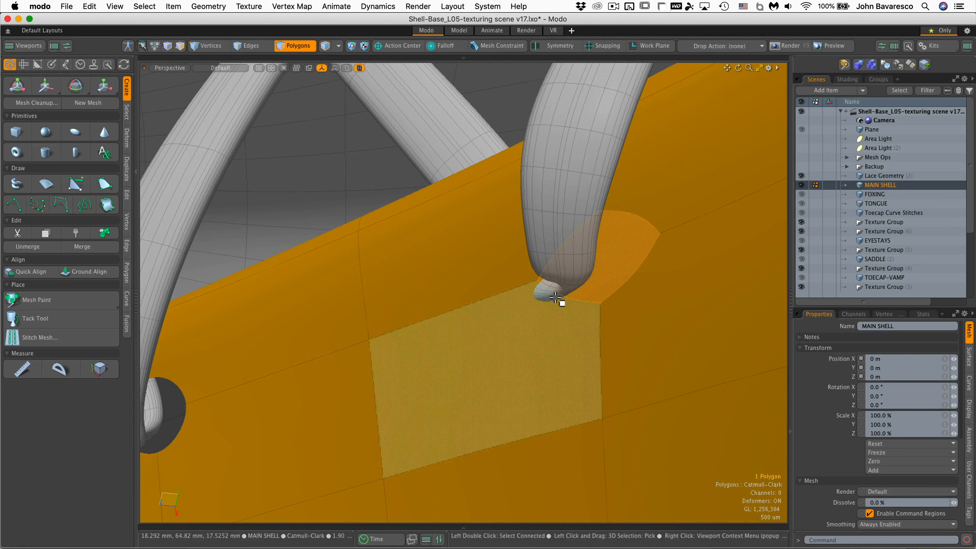
left_click(556, 298)
key("w")
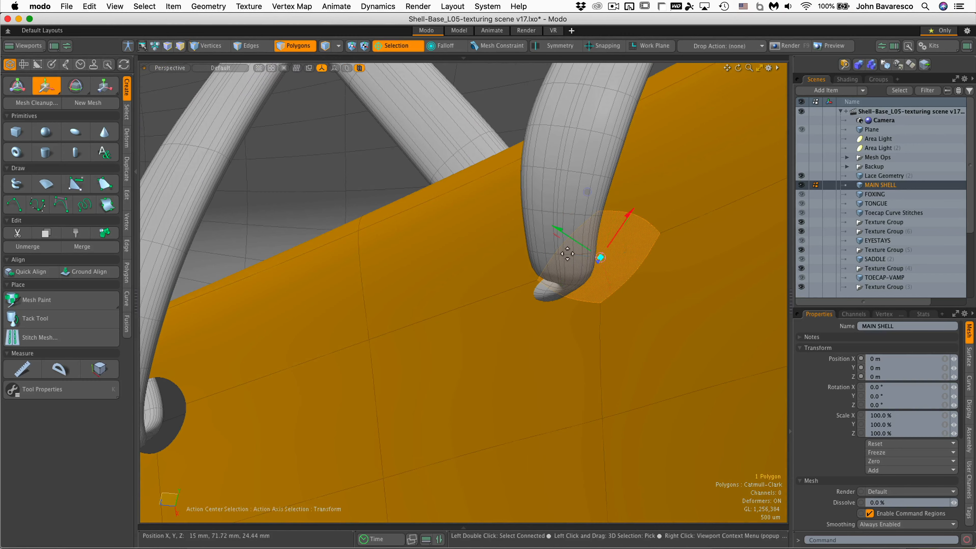
left_click_drag(567, 253, 584, 267, "alt")
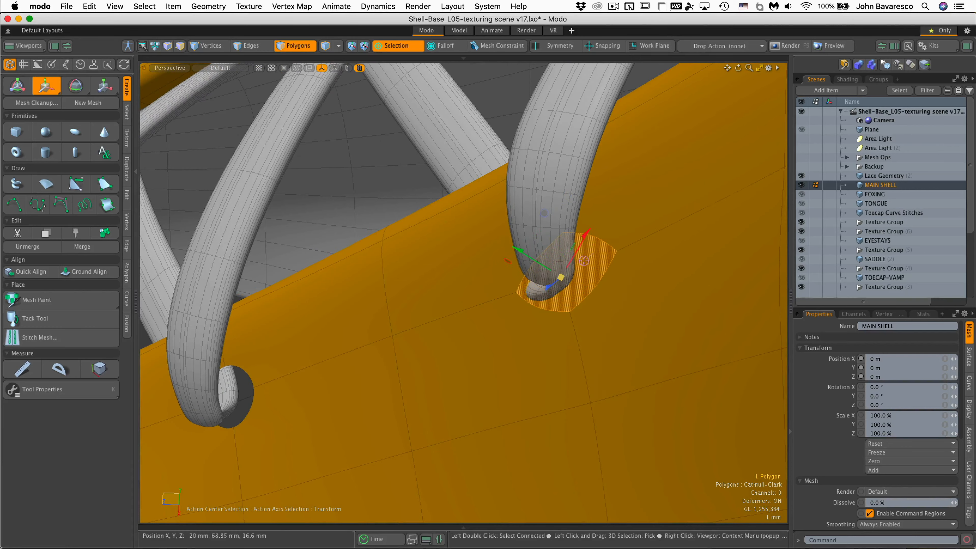
- Delete the moved polygon beneath the third lace end, then transform the hole's four border edges to fit around the lace
key("space")
key("Delete")
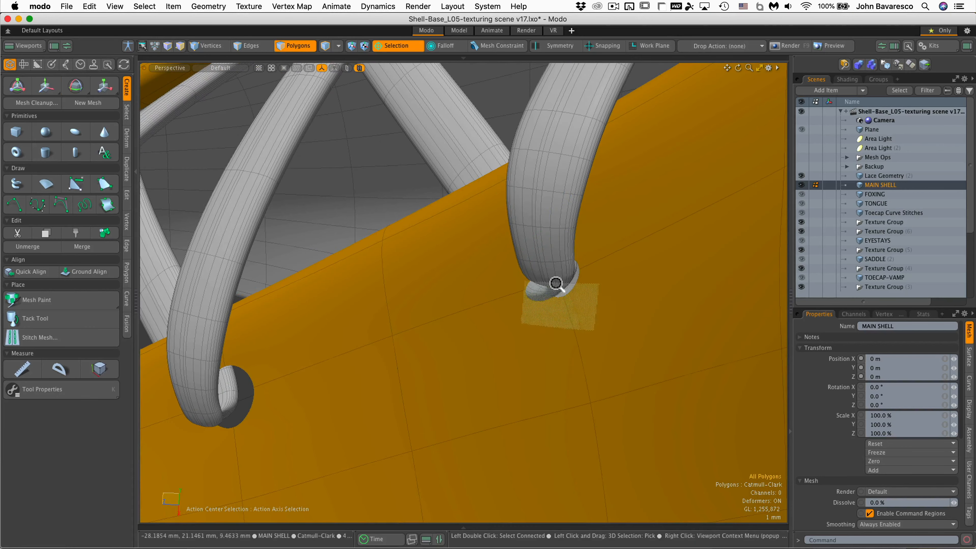
scroll(556, 284, "up", 5)
left_click_drag(608, 253, 521, 262, "alt")
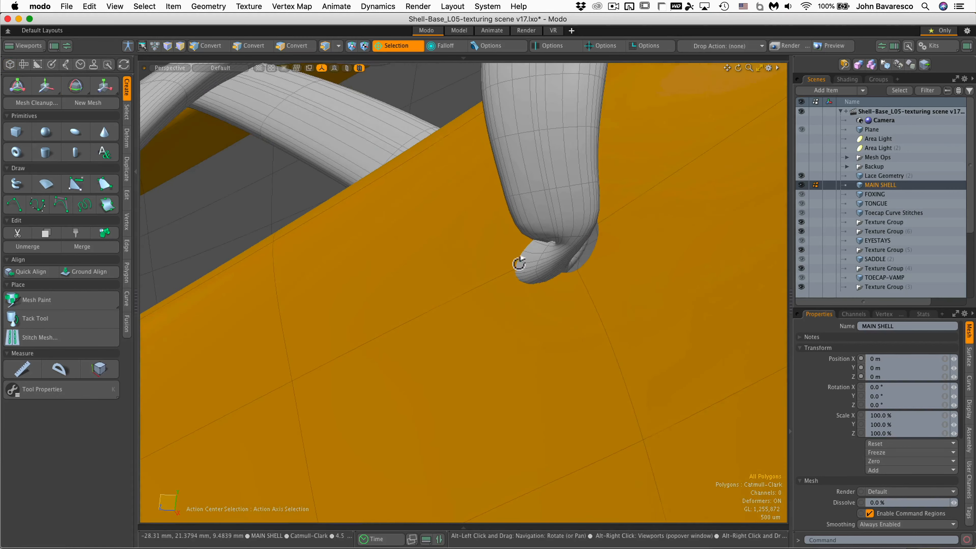
left_click(252, 45)
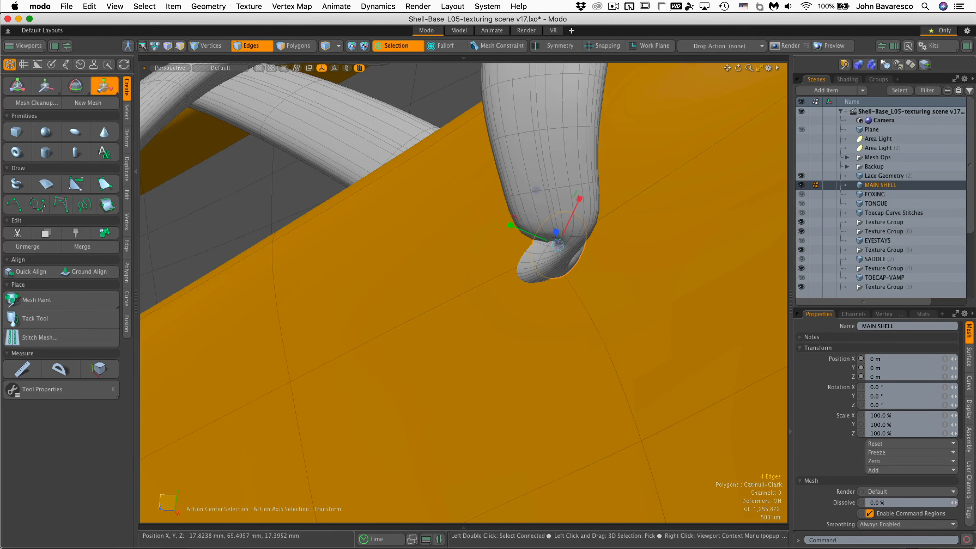
scroll(631, 242, "down", 5)
left_click_drag(624, 246, 536, 298, "alt+shift")
left_click_drag(389, 353, 427, 348, "alt+shift")
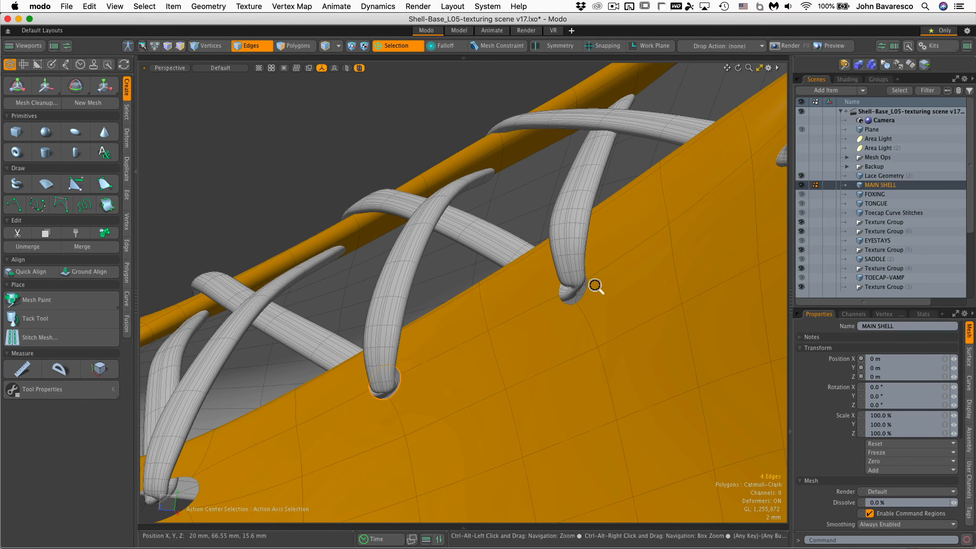
- Delete the two main shell polygons around the topmost lace end, just below the collar
left_click_drag(593, 284, 528, 342, "alt")
key("3")
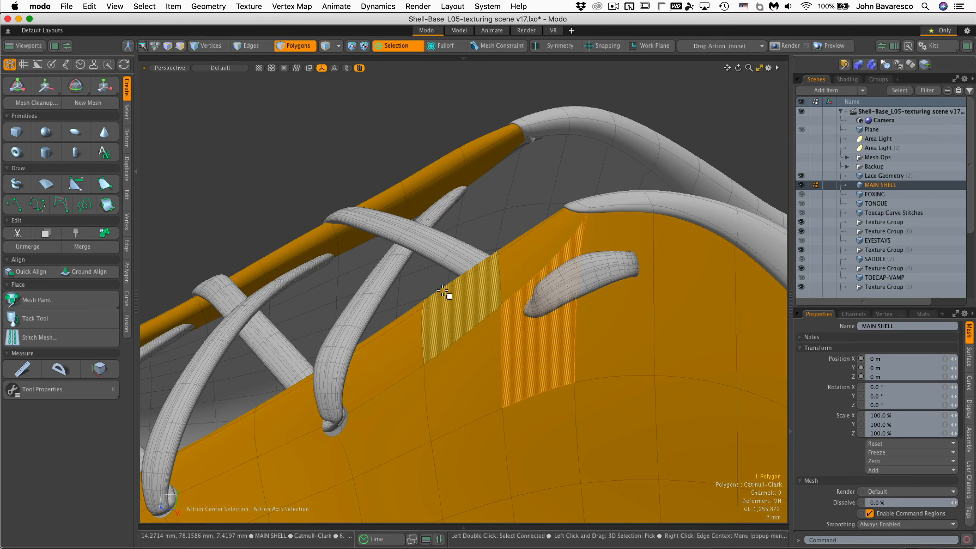
key("Delete")
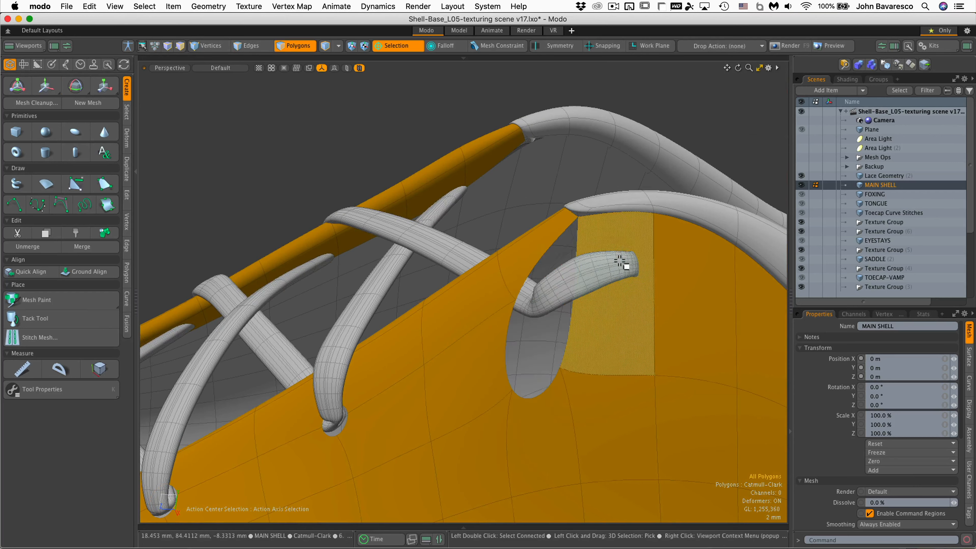
key("Delete")
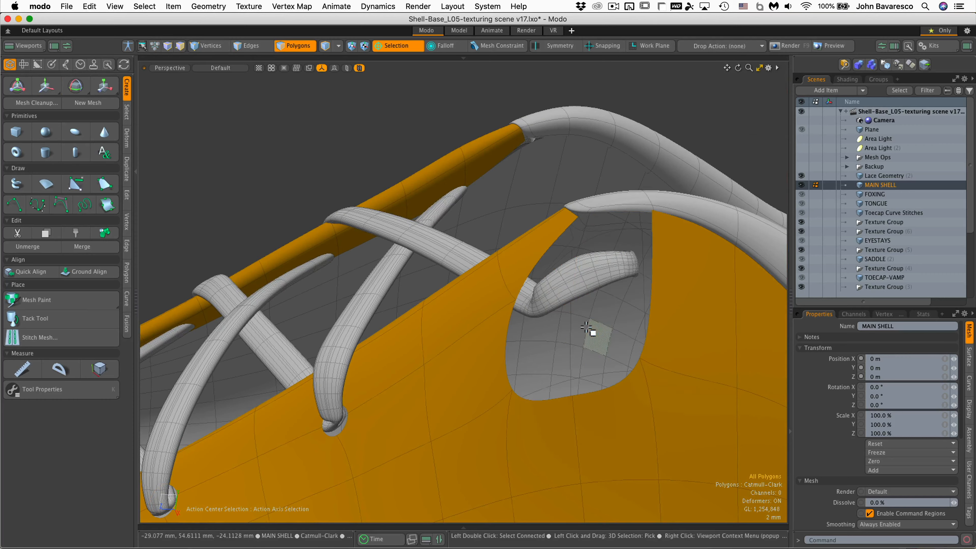
- Select the SADDLE mesh to check where the topmost lace end enters it relative to the main shell opening
left_click_drag(616, 290, 565, 318, "alt")
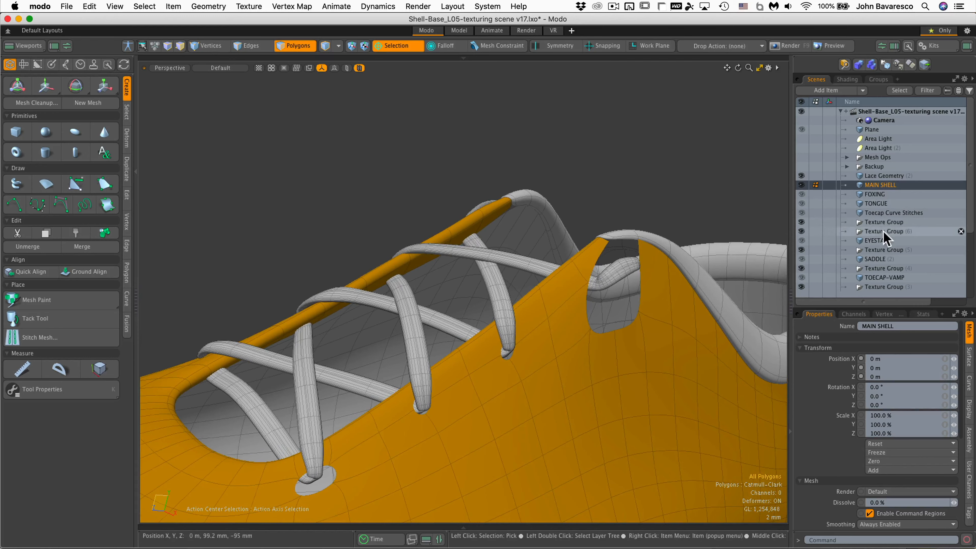
left_click(874, 257)
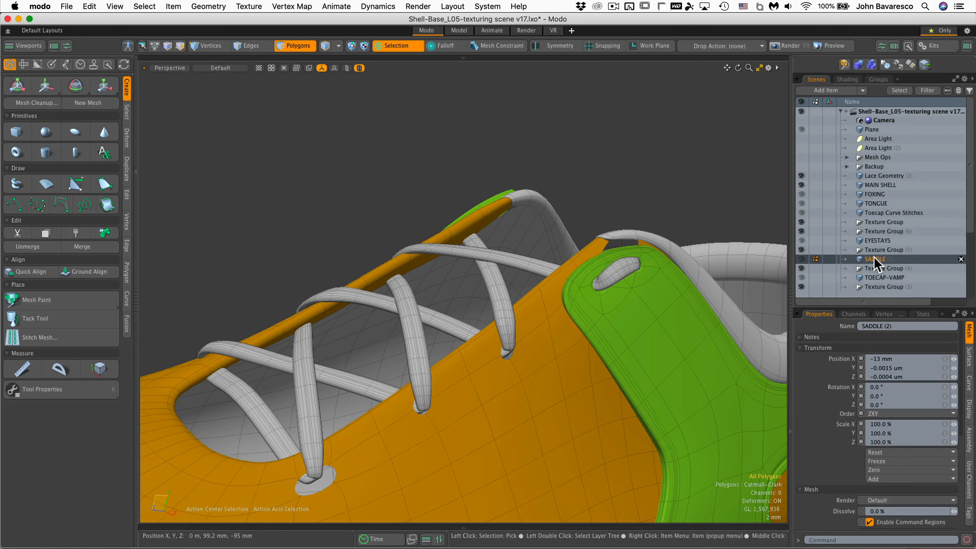
left_click_drag(617, 235, 659, 228, "ctrl+alt")
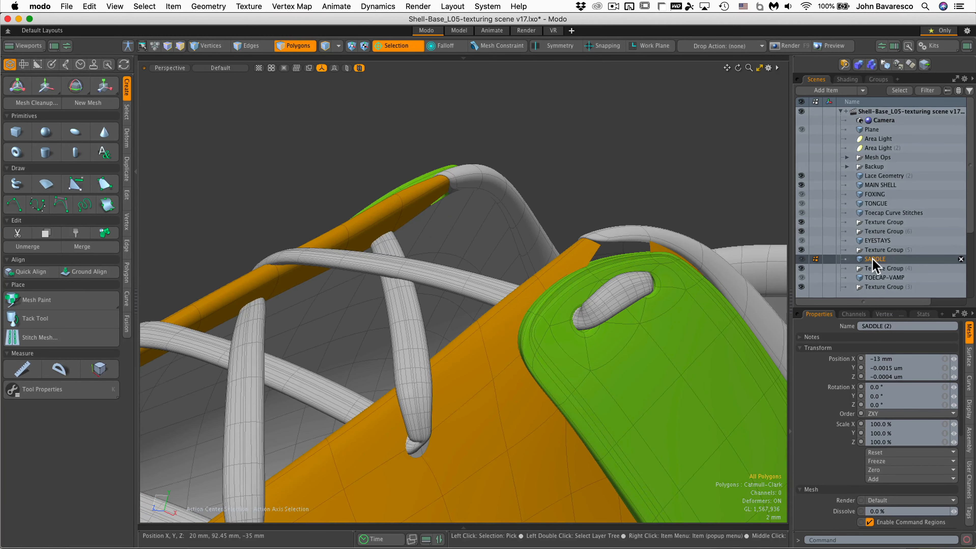
- Return to MAIN SHELL and cut a hole beneath the lace end nearest the toe on the shoe's opposite side
left_click(872, 185)
left_click_drag(578, 285, 515, 277, "alt")
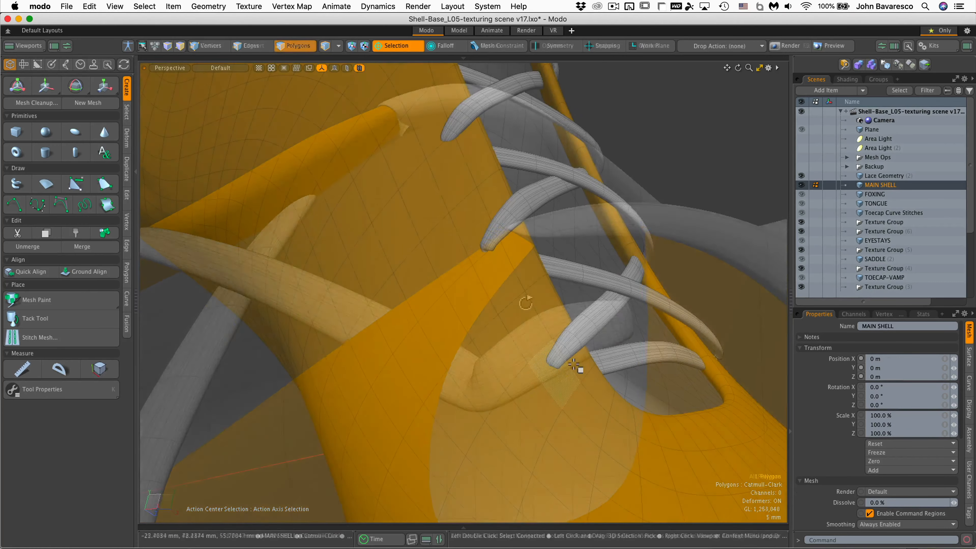
key("Delete")
- Cut a hole in the main shell beneath the second lace end from the toe on the opposite side
scroll(489, 240, "up", 5)
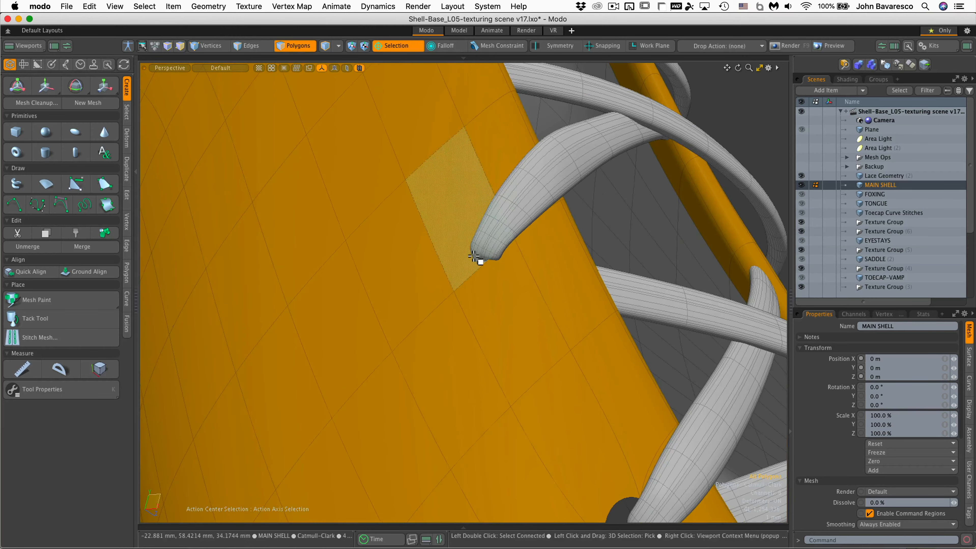
left_click(481, 254)
key("Delete")
- Show the laces as wireframe, bevel the shell vertex beneath the opposite side's third lace end and delete the resulting polygon
left_click_drag(510, 149, 550, 238, "alt")
scroll(536, 298, "up", 5)
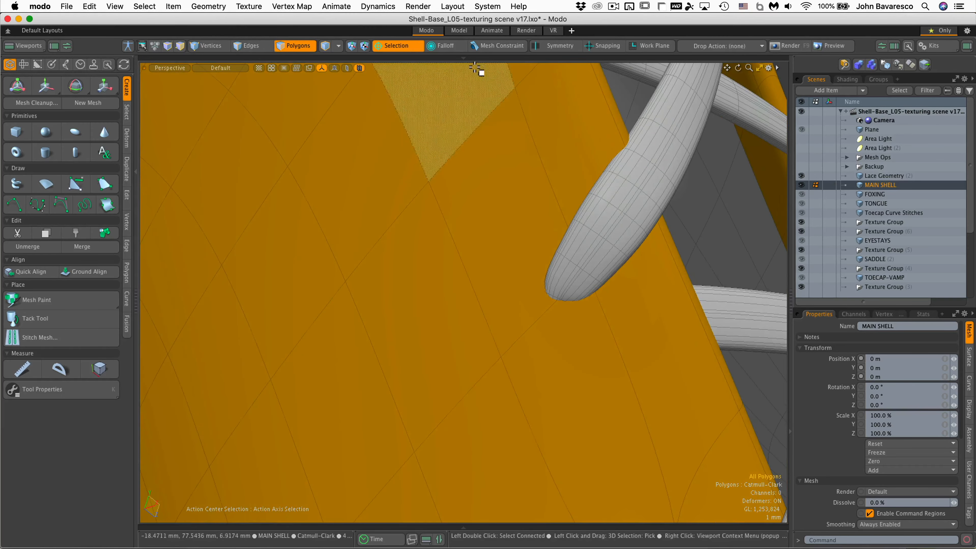
left_click(359, 68)
left_click(222, 47)
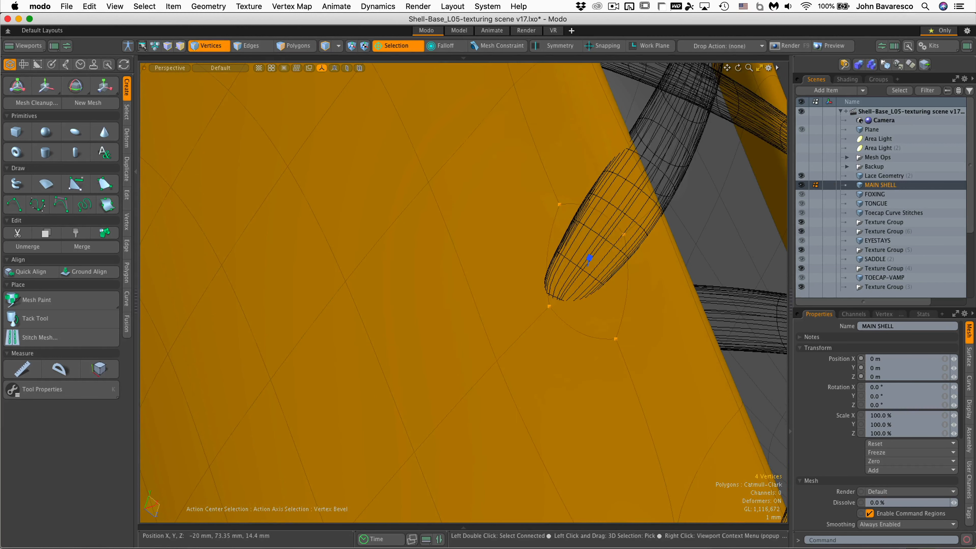
left_click(298, 48)
left_click(603, 327)
key("Delete")
scroll(581, 307, "down", 5)
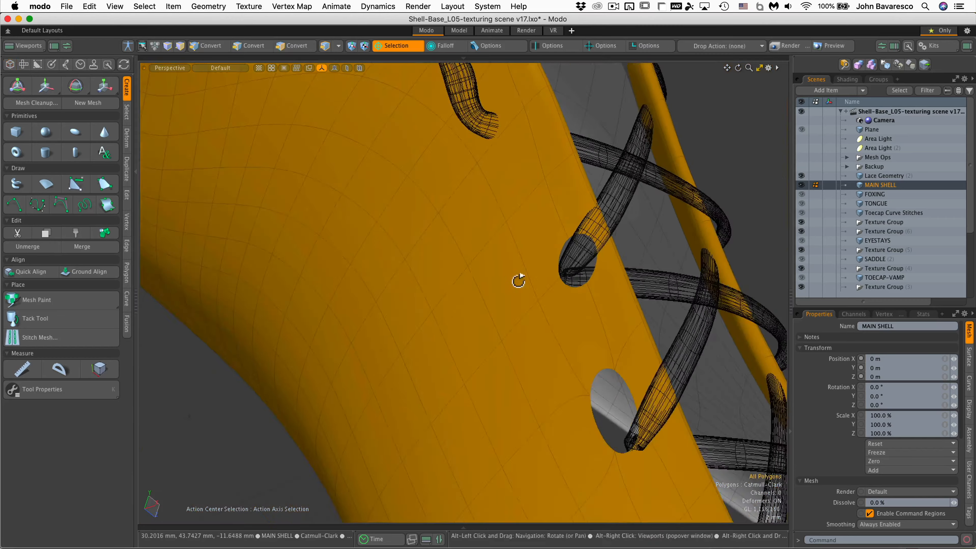
- Delete the two main shell polygons around the topmost lace end on the opposite side, just below the collar
left_click_drag(518, 279, 526, 325, "alt+shift")
key("Delete")
left_click_drag(453, 304, 555, 290, "alt")
key("1")
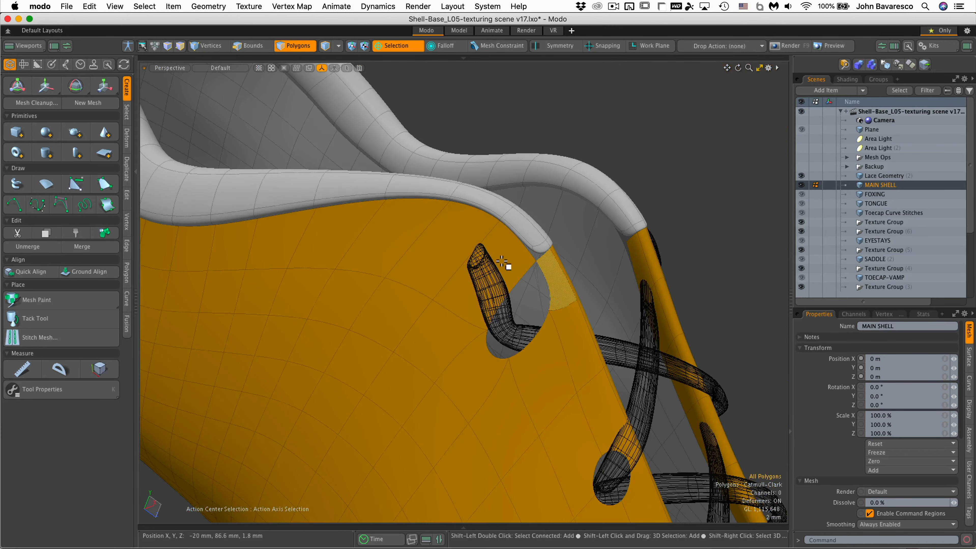
left_click(295, 45)
left_click(514, 267)
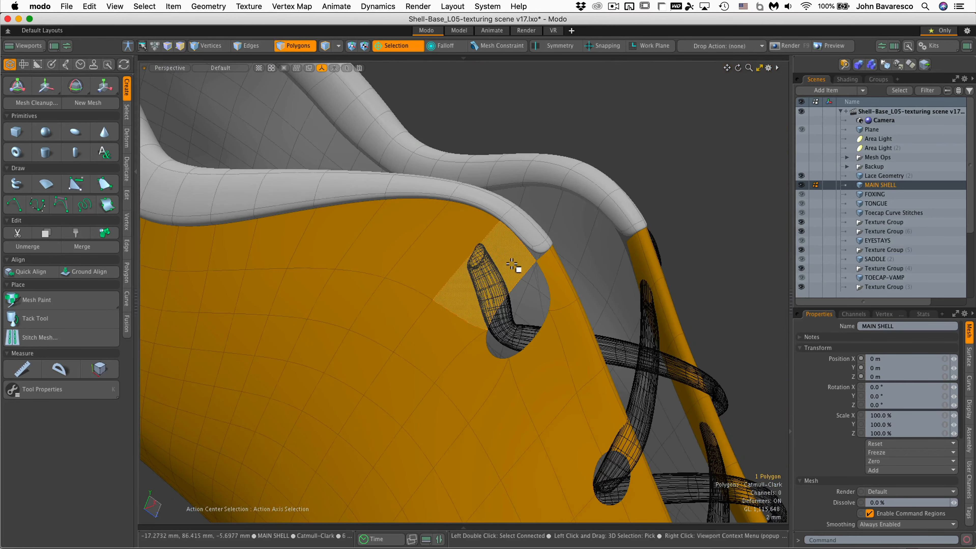
key("Delete")
- Add an edge loop to the main shell through the polygon row below the collar, meeting the enlarged top lace opening
left_click_drag(502, 292, 588, 266, "ctrl+alt")
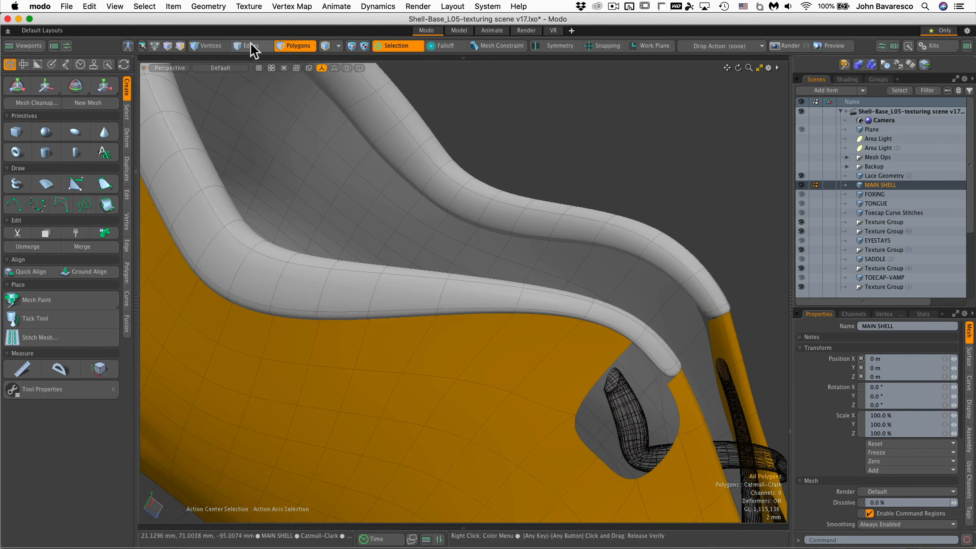
left_click(250, 45)
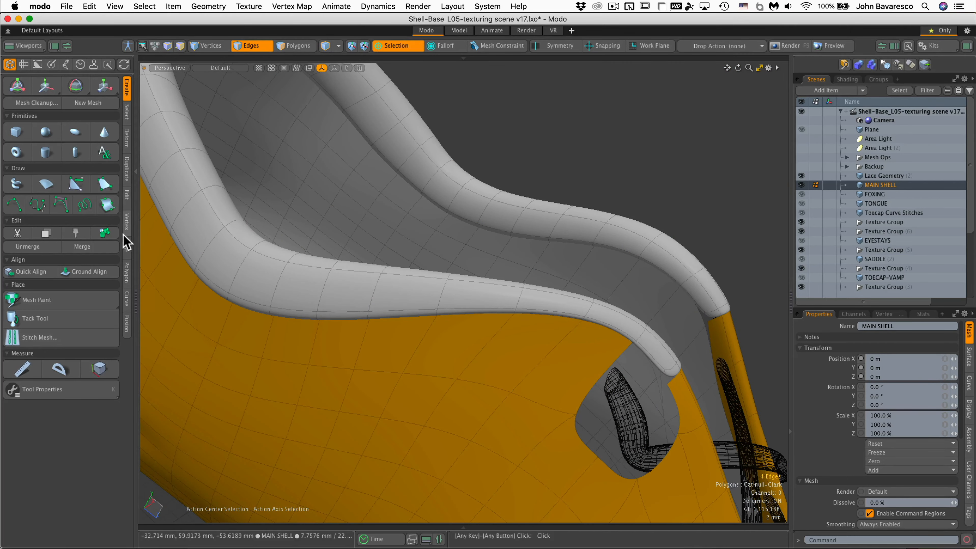
left_click(127, 248)
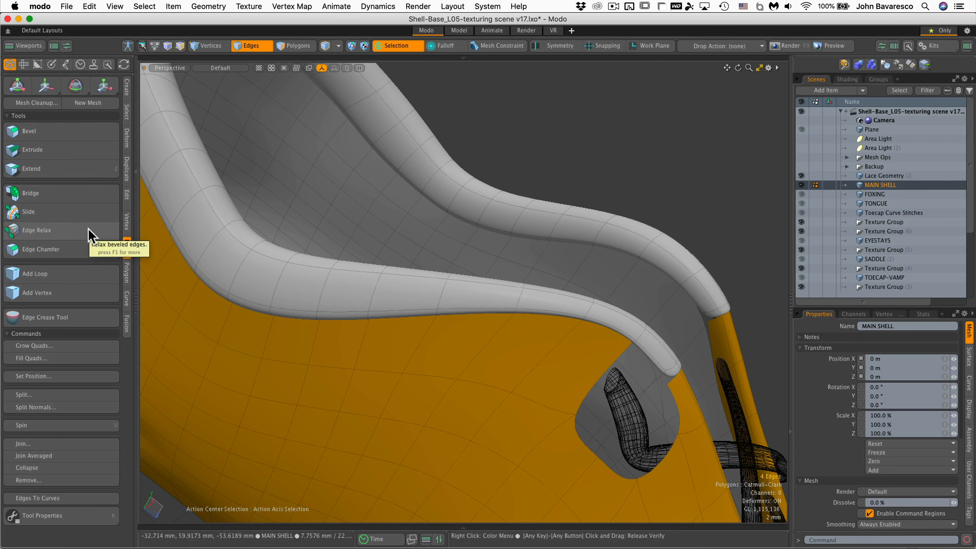
left_click(85, 276)
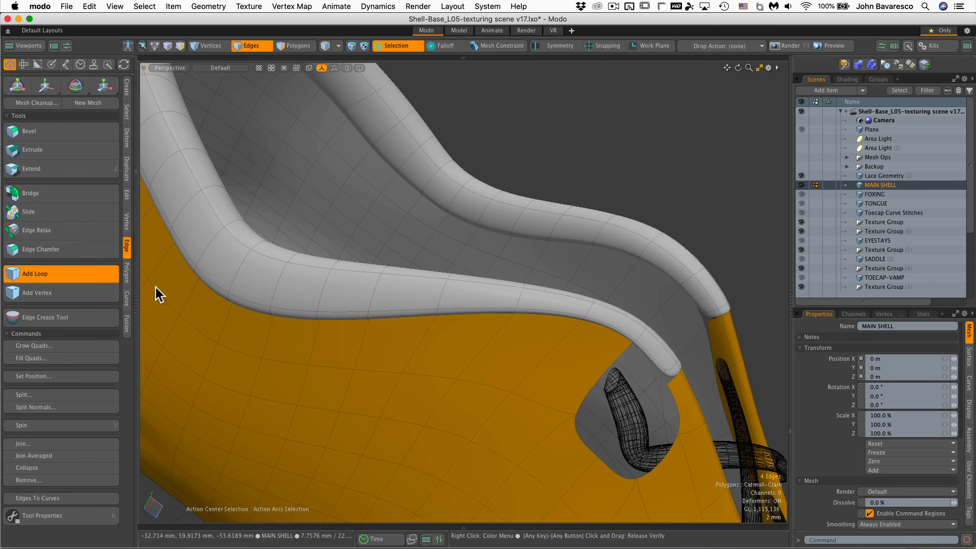
left_click(549, 352)
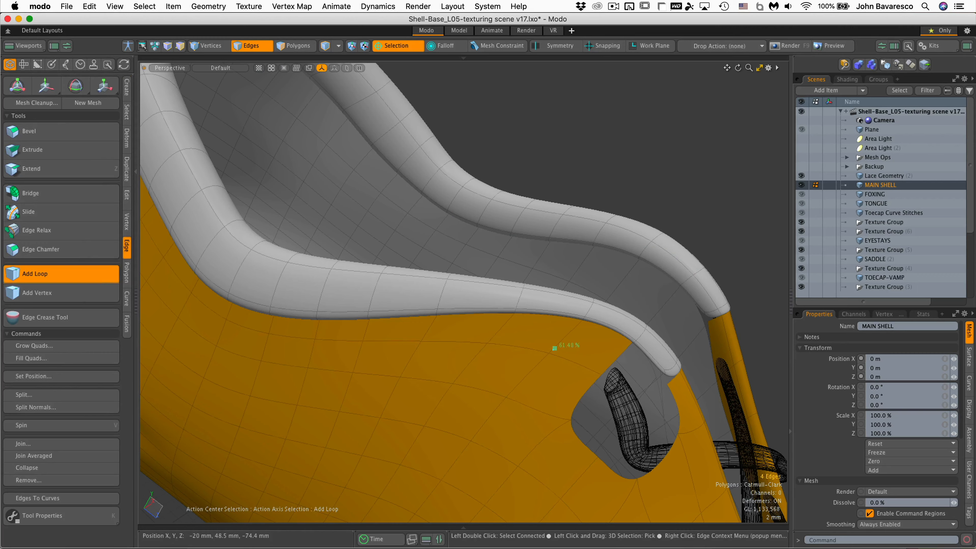
left_click_drag(530, 357, 358, 336, "alt")
key("space")
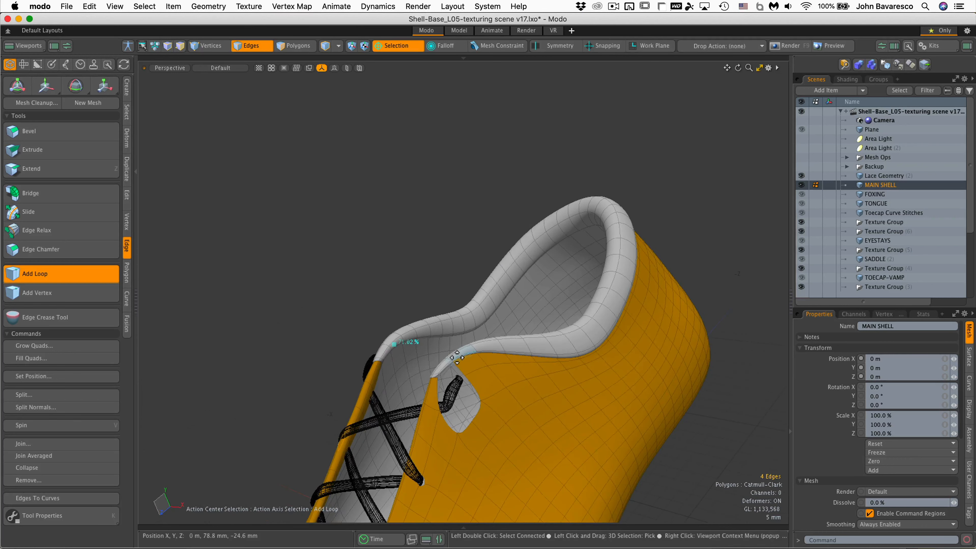
- Bridge the two facing border edges across the upper part of the first side's topmost lace opening to close the gap below the collar
left_click(252, 50)
left_click_drag(414, 252, 505, 260, "ctrl+alt")
left_click_drag(505, 260, 507, 82, "alt+shift")
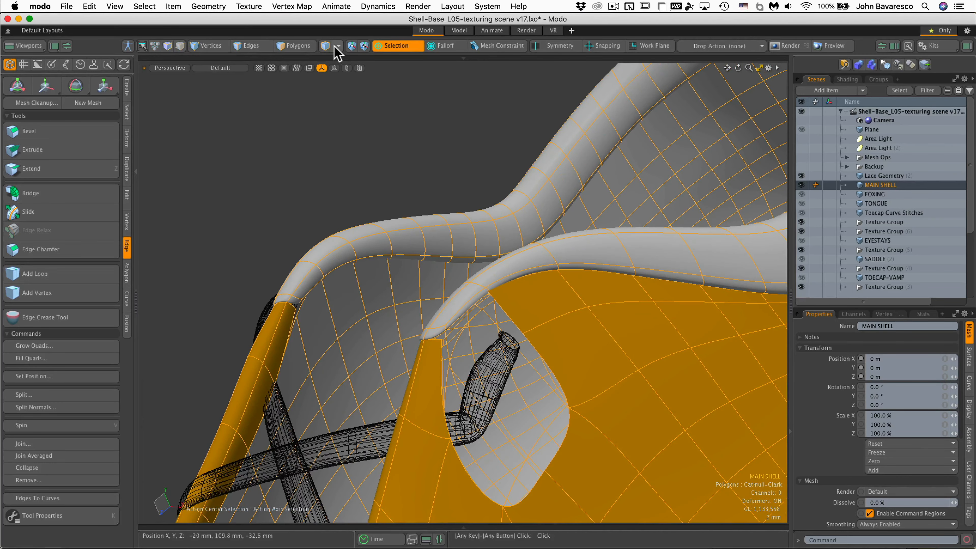
left_click(263, 48)
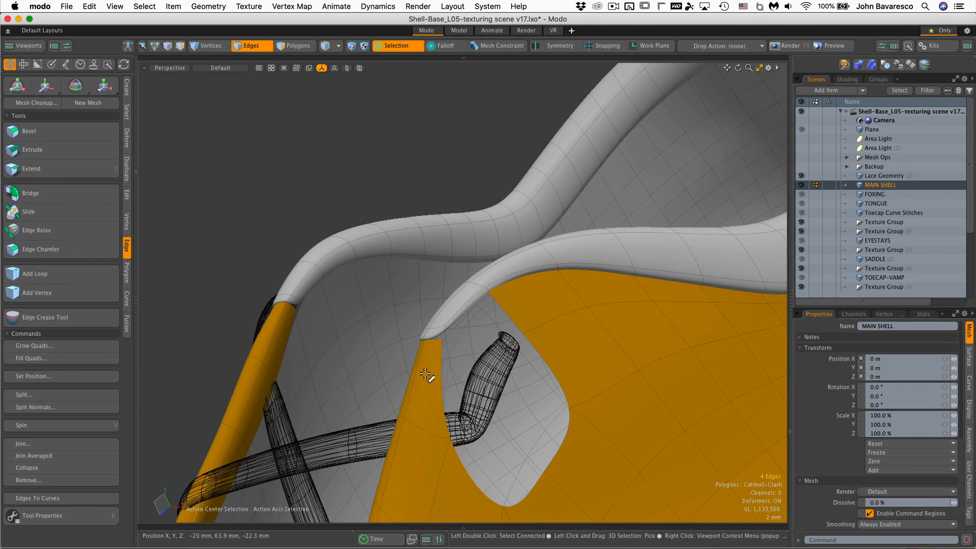
left_click(437, 375)
left_click(497, 307, "shift")
left_click_drag(497, 307, 286, 226, "alt")
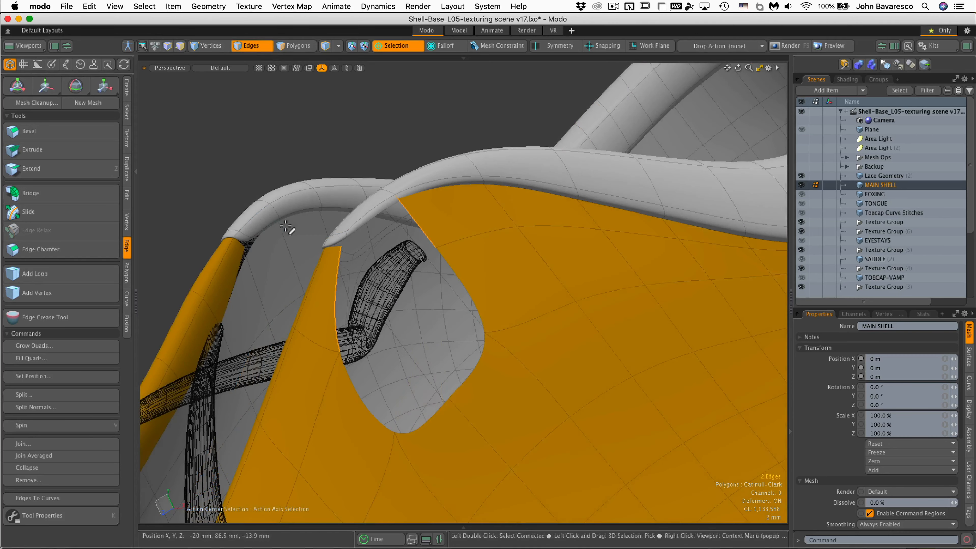
left_click(47, 195)
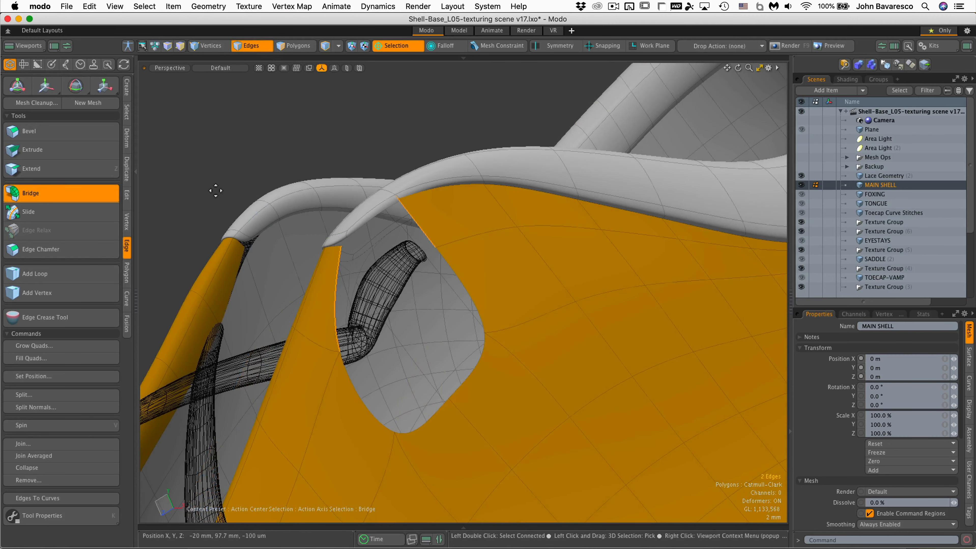
key("k")
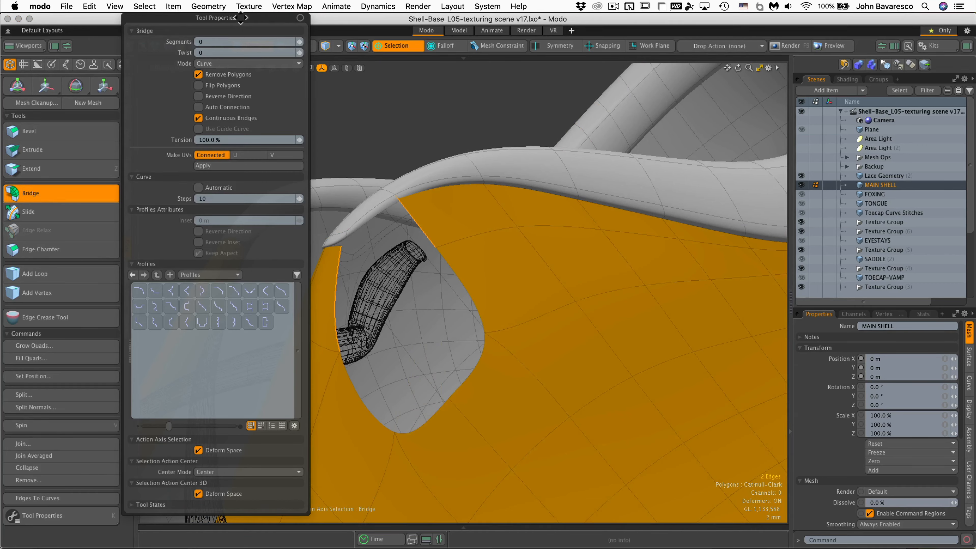
left_click_drag(241, 18, 140, 73)
key("k")
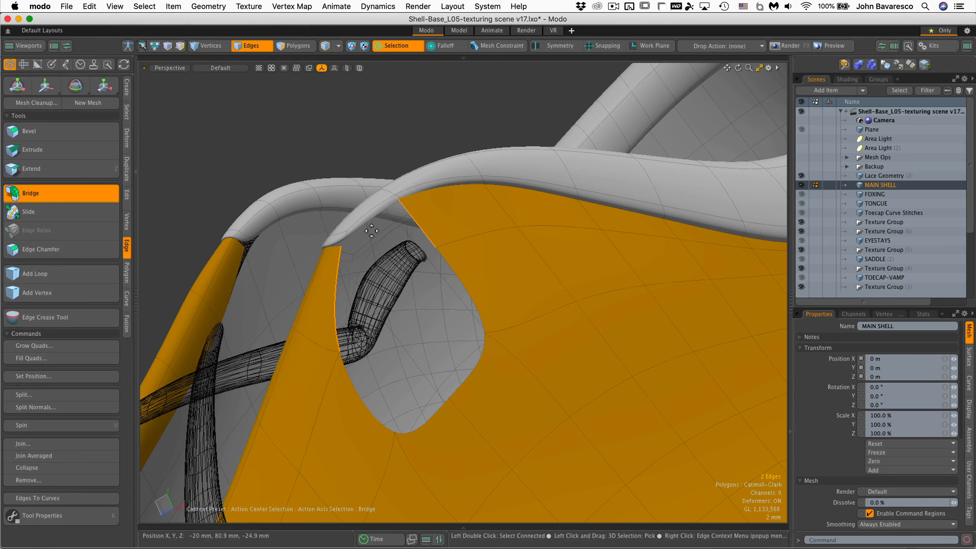
left_click(371, 231)
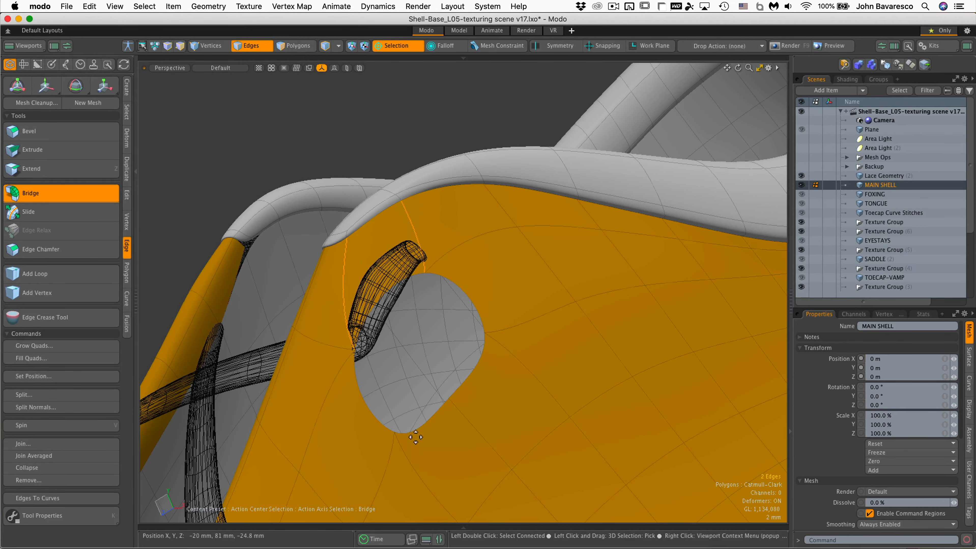
- Bridge the two facing upper border edges of the topmost lace opening on the shoe's opposite side
left_click_drag(422, 243, 539, 292, "alt")
key("space")
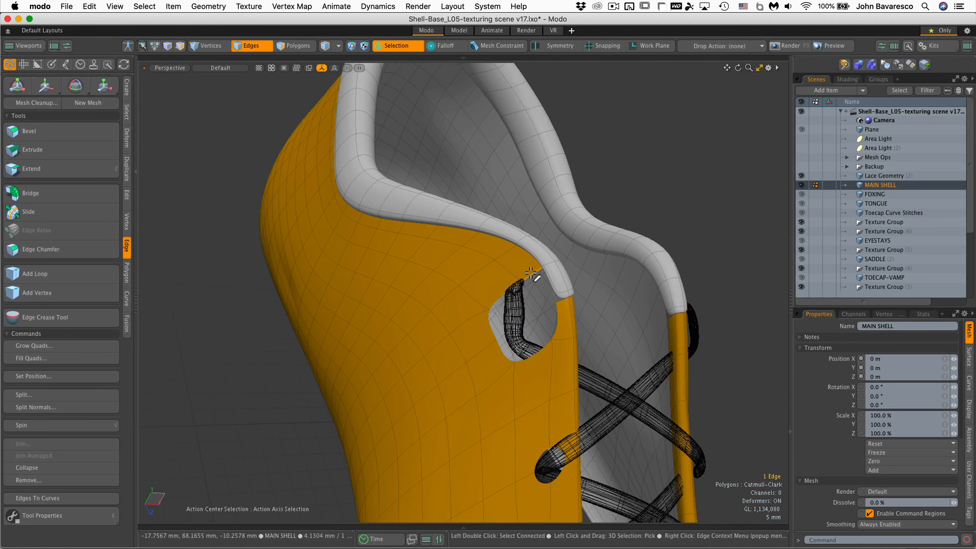
key("shift")
left_click_drag(501, 318, 597, 293, "ctrl+alt")
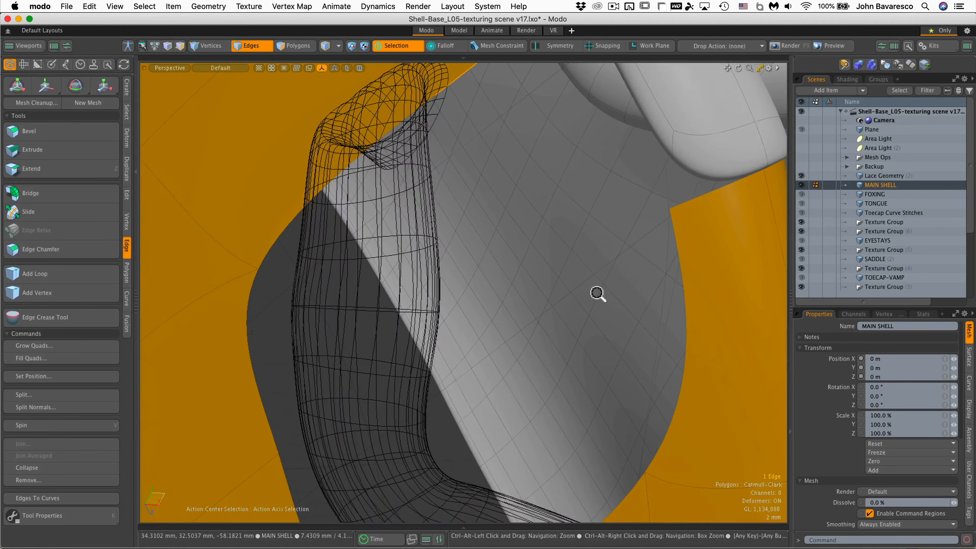
left_click(684, 299, "shift")
left_click_drag(685, 299, 471, 216, "ctrl+alt")
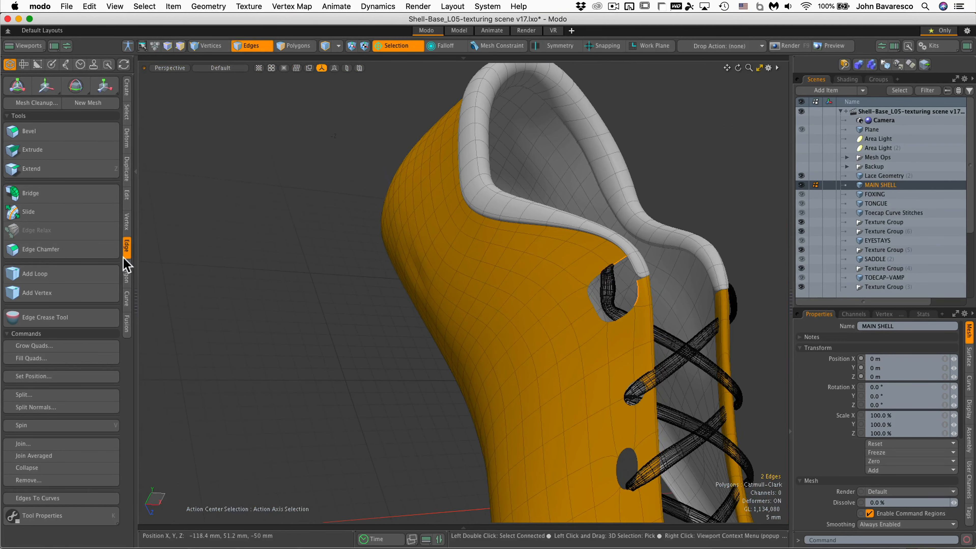
left_click(71, 194)
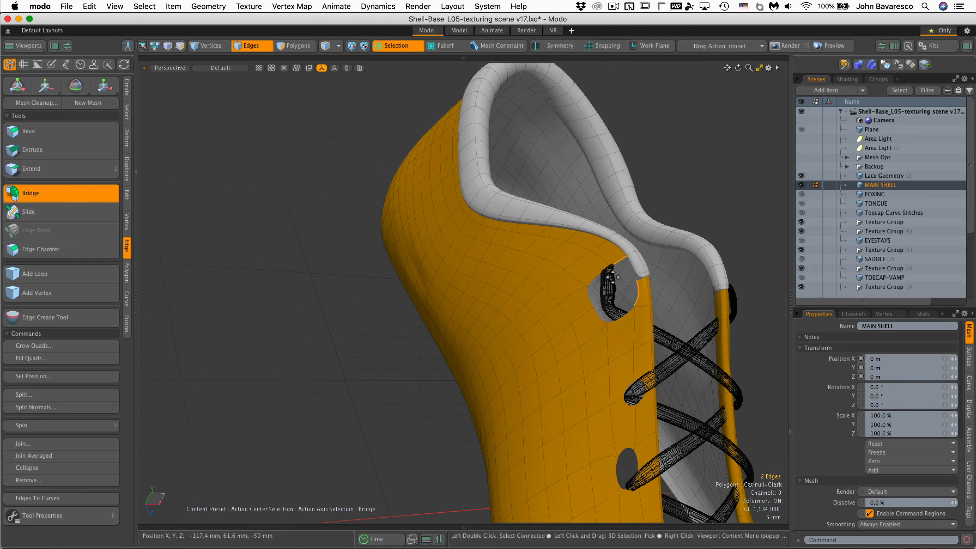
left_click_drag(612, 276, 625, 255, "ctrl+alt")
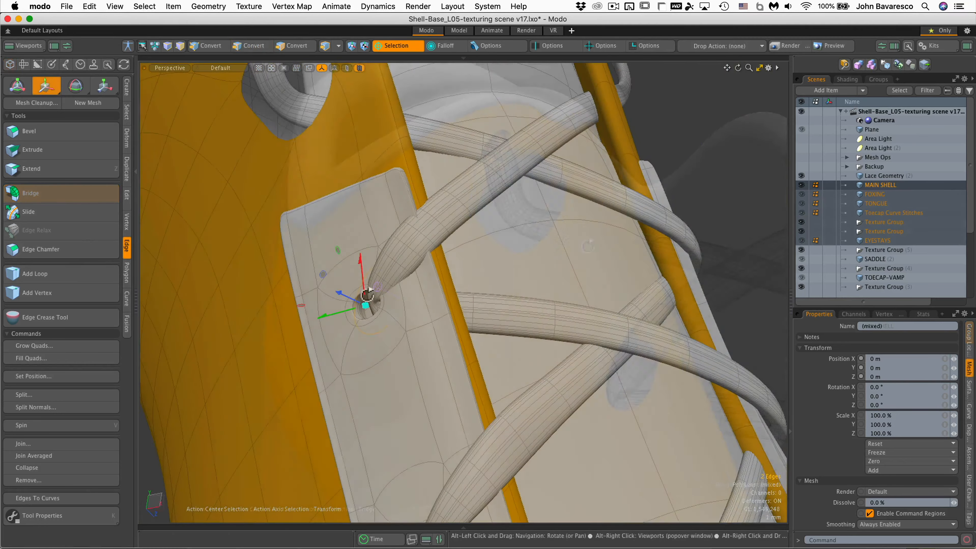
- Pull the SADDLE mesh's upper edge closer to the collar padding with Element Move and element falloff
left_click_drag(360, 305, 407, 323, "alt")
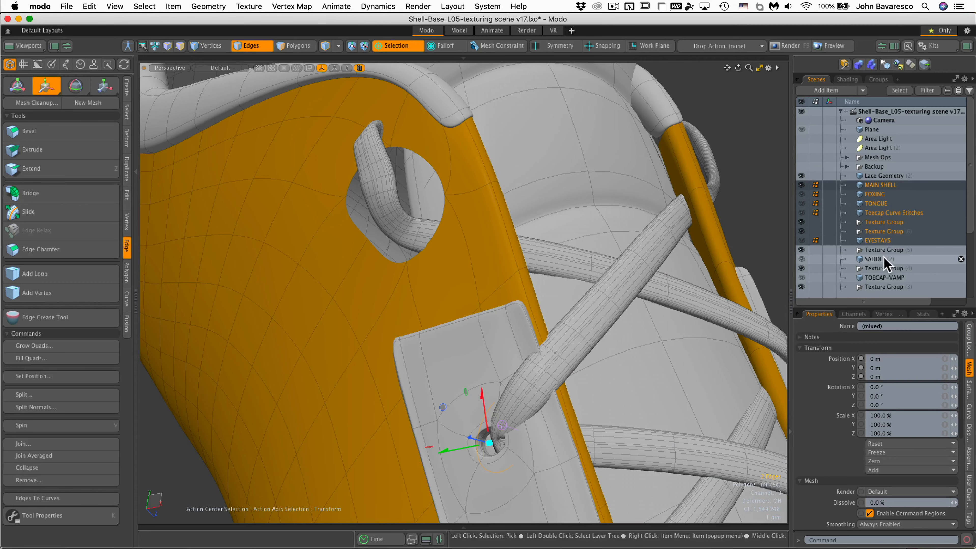
left_click(873, 259)
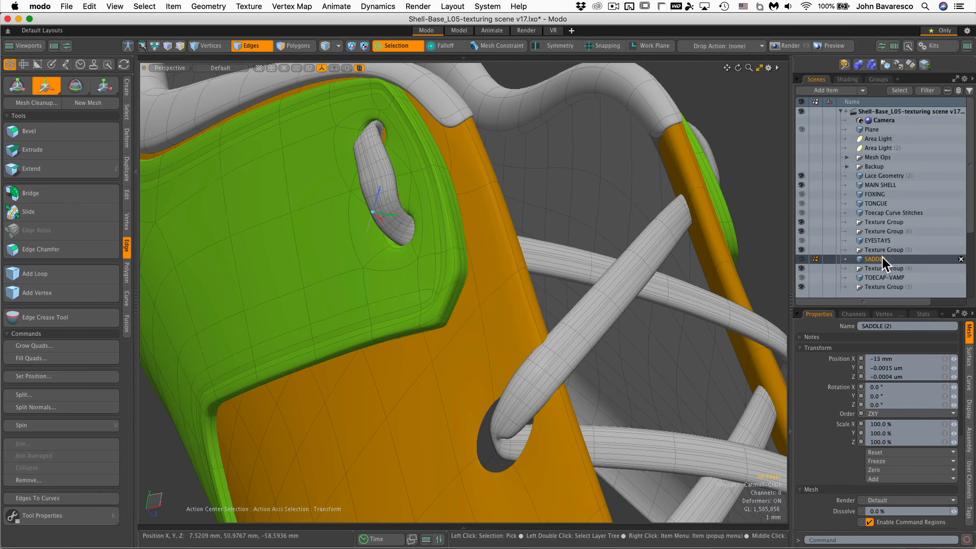
scroll(410, 239, "up", 5)
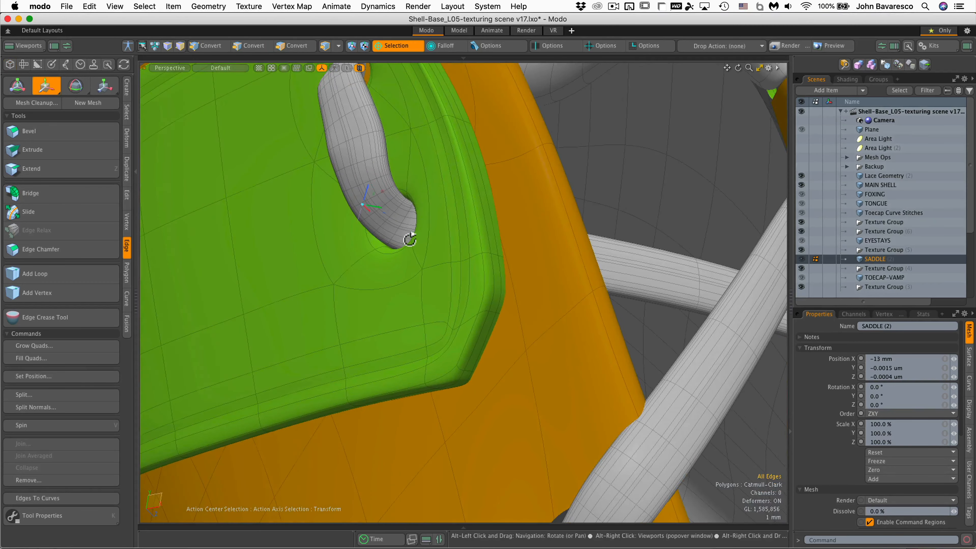
left_click_drag(410, 239, 431, 239, "alt")
scroll(422, 275, "down", 5)
scroll(508, 216, "up", 5)
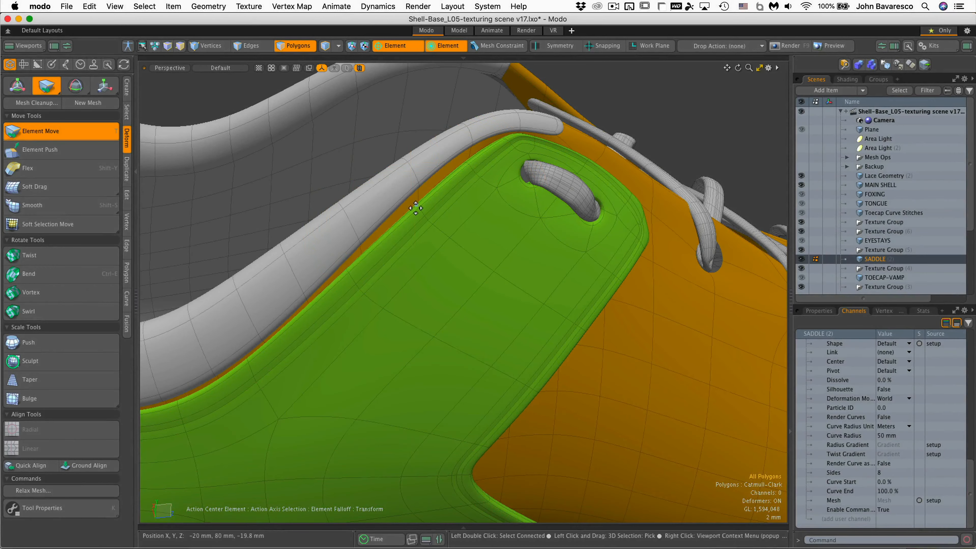
left_click_drag(416, 208, 410, 202)
left_click_drag(491, 150, 469, 156)
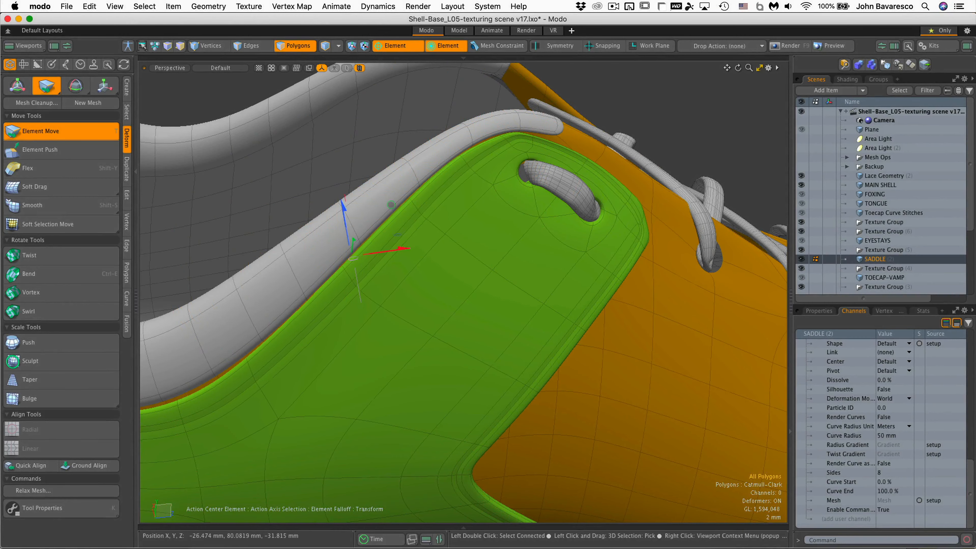
left_click_drag(295, 319, 266, 322, "ctrl+alt")
left_click_drag(360, 339, 335, 343)
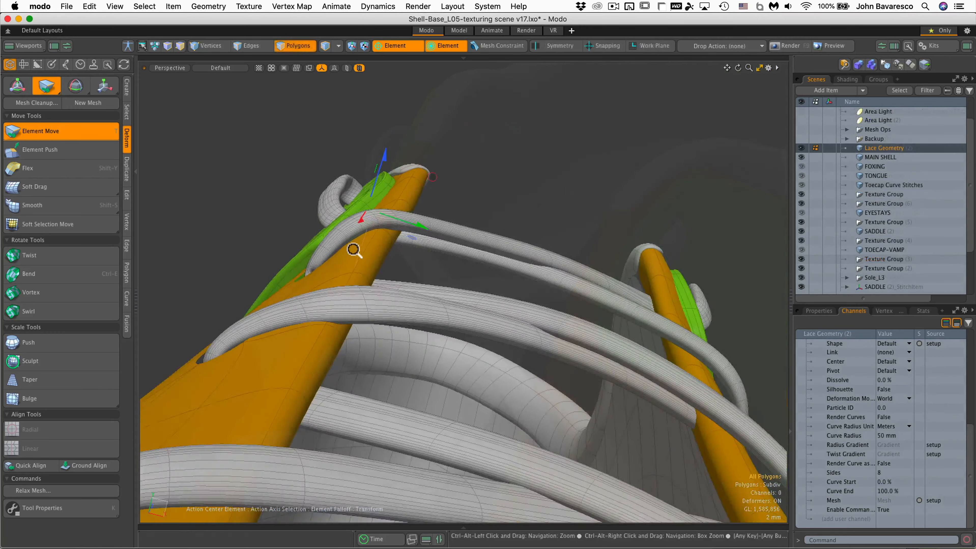
- Adjust the Lace Geometry's cross-section edge loops where the lace passes under the edge of the main shell
left_click_drag(355, 246, 432, 209, "alt")
left_click_drag(389, 268, 623, 388, "ctrl+alt")
left_click_drag(623, 388, 568, 359, "alt+shift")
left_click(565, 360)
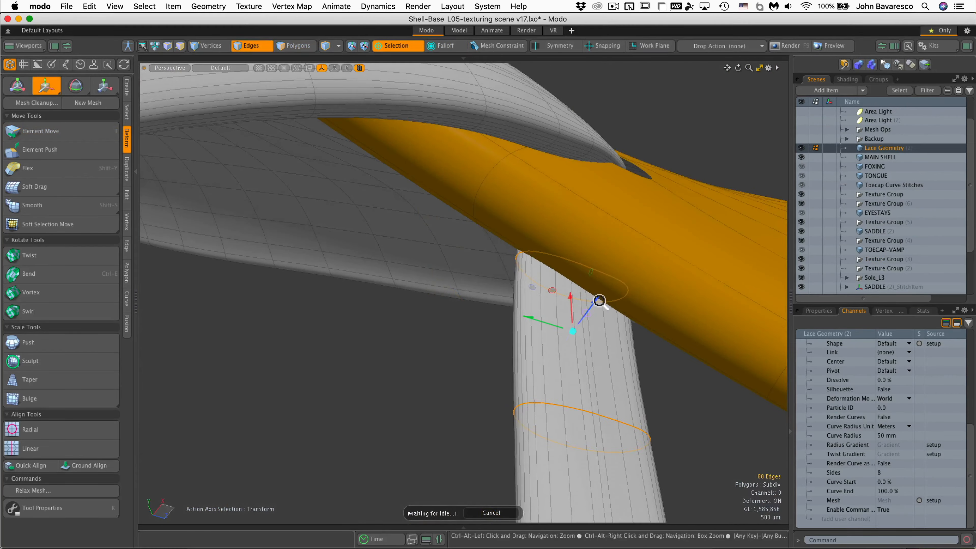
left_click_drag(599, 302, 645, 283, "alt")
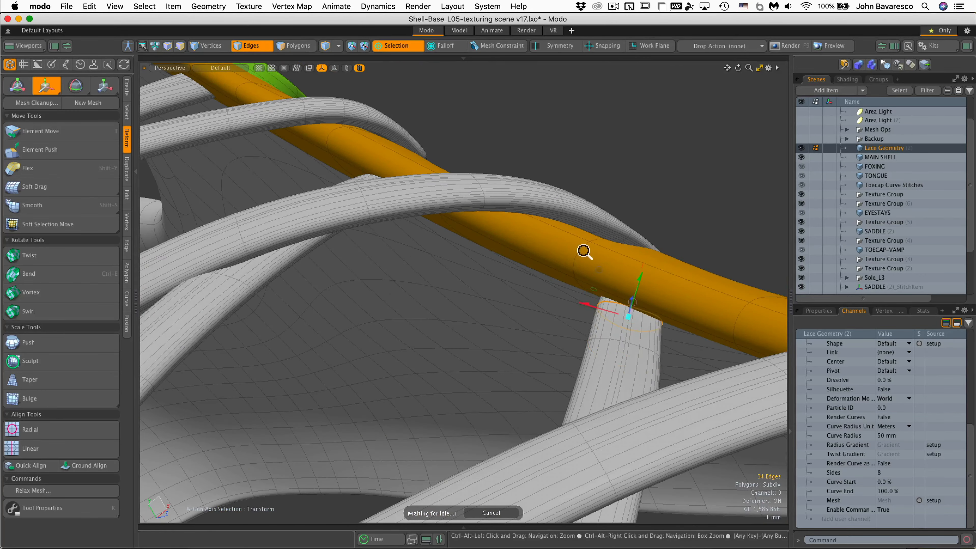
left_click_drag(584, 252, 495, 246, "ctrl+alt")
left_click(487, 217)
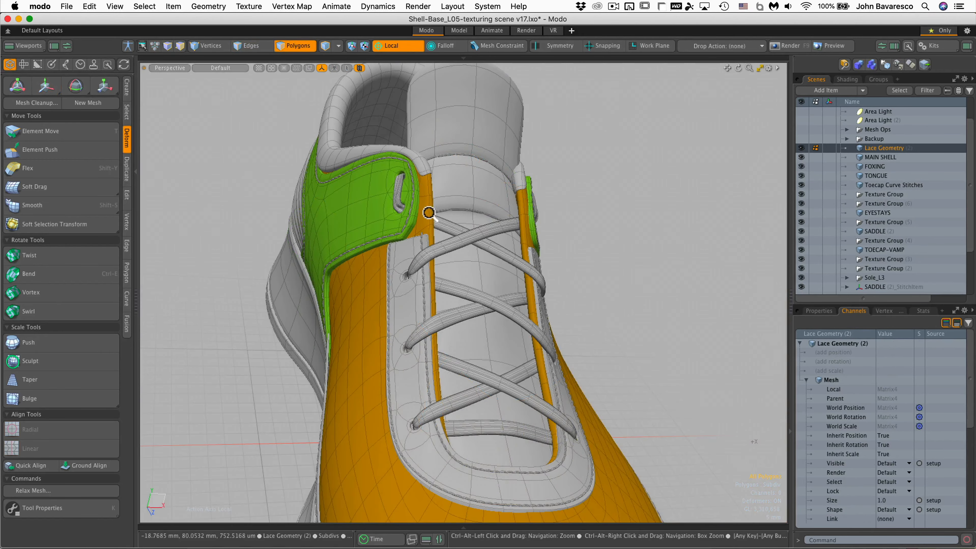
- Isolate the Lace Geometry in the viewport and examine the whole winding lace from several angles
left_click_drag(429, 213, 526, 177, "ctrl+alt")
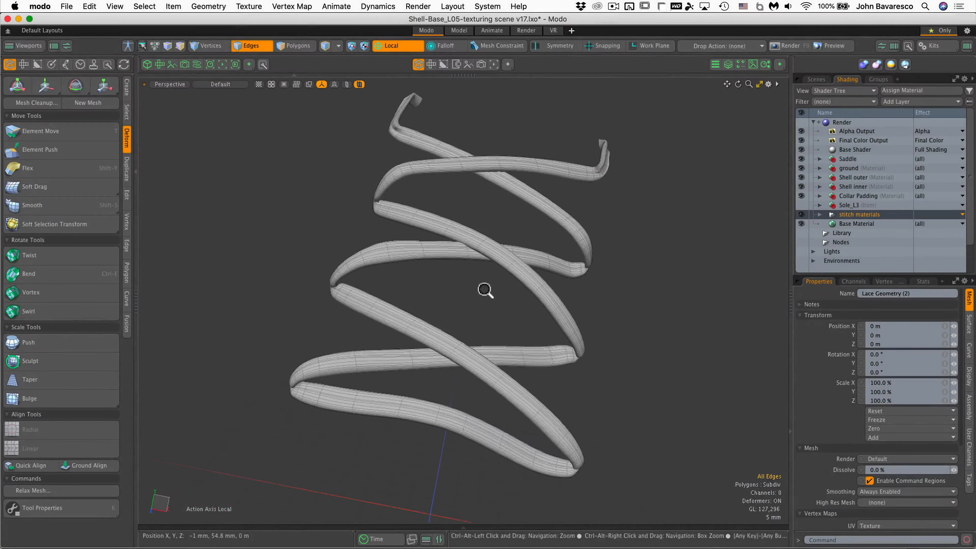
left_click_drag(485, 291, 584, 305, "alt")
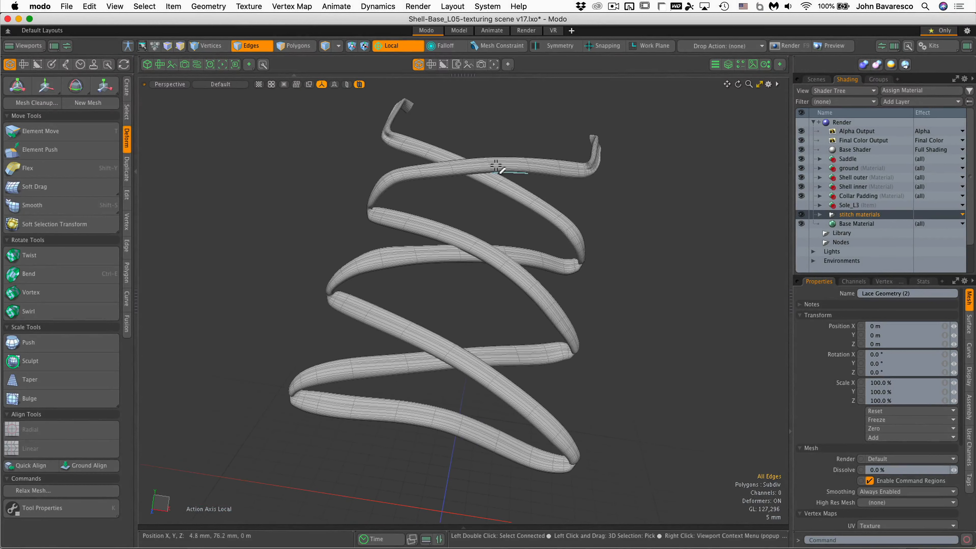
left_click_drag(596, 174, 647, 273, "alt")
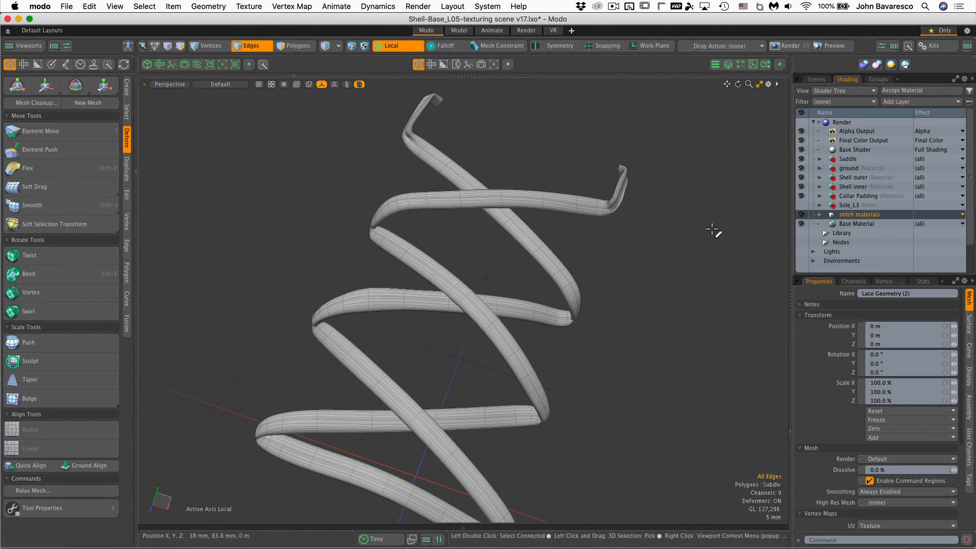
left_click_drag(715, 228, 742, 235, "alt")
left_click_drag(821, 185, 802, 200, "alt")
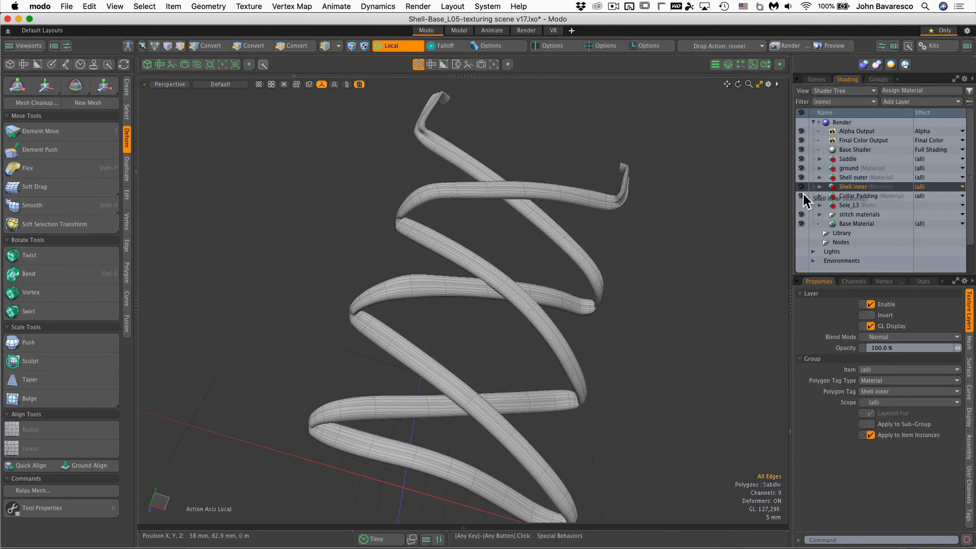
left_click_drag(701, 200, 479, 223, "alt")
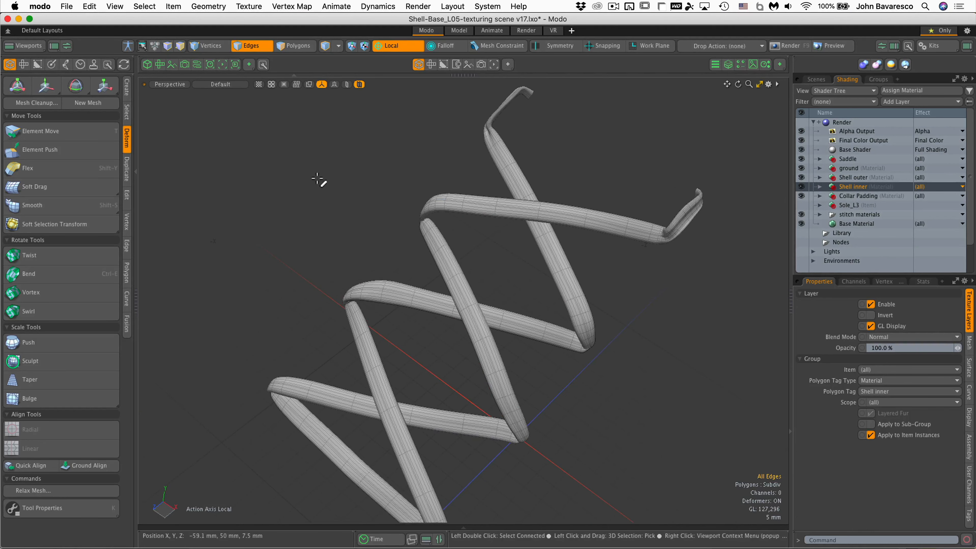
- Show the UV and 3D views side by side and select one edge loop running lengthwise along the lace as the seam
left_click(160, 64)
left_click_drag(386, 253, 287, 259, "ctrl+alt")
left_click_drag(577, 291, 697, 258, "alt")
key("2")
left_click(23, 66)
left_click_drag(645, 308, 608, 377, "ctrl+alt")
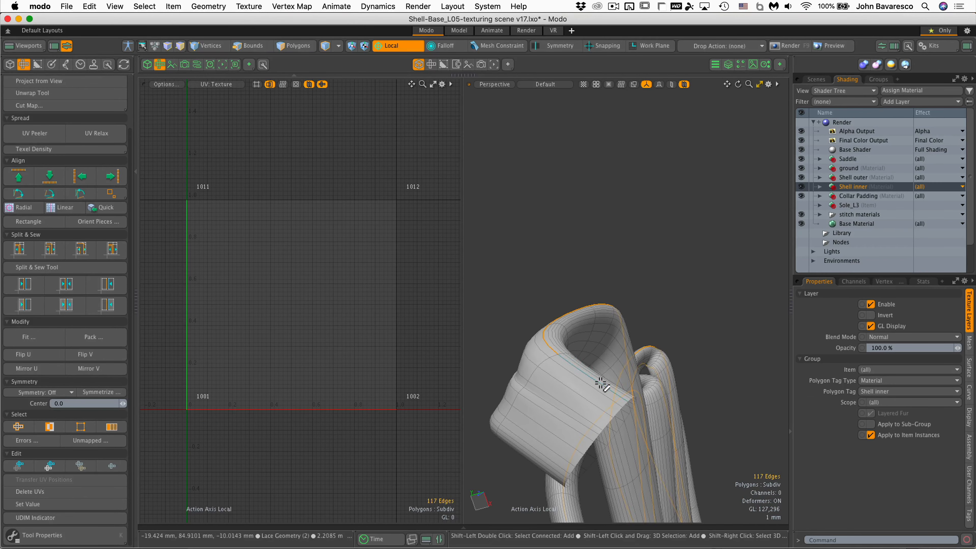
left_click_drag(602, 385, 612, 303, "ctrl+alt")
left_click_drag(659, 266, 618, 231, "alt")
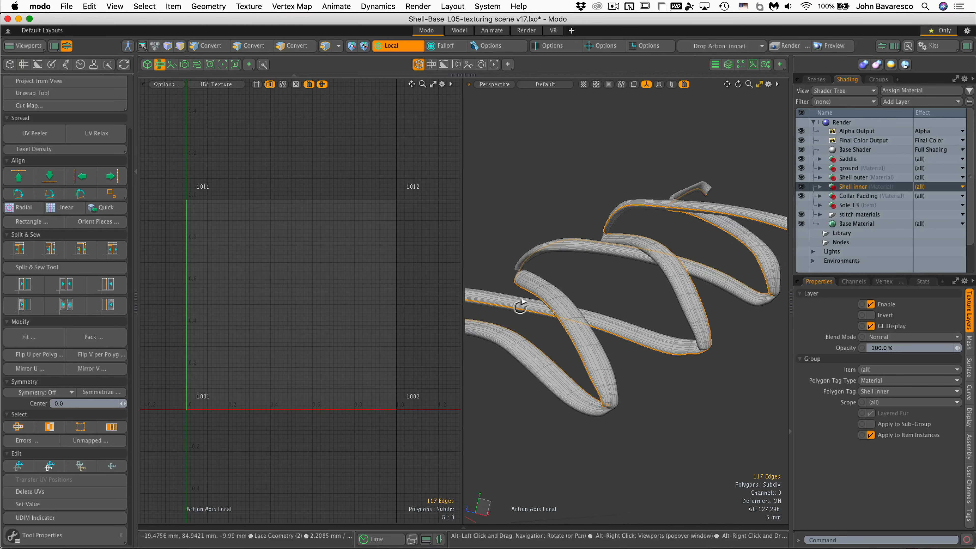
left_click_drag(520, 306, 570, 316, "alt")
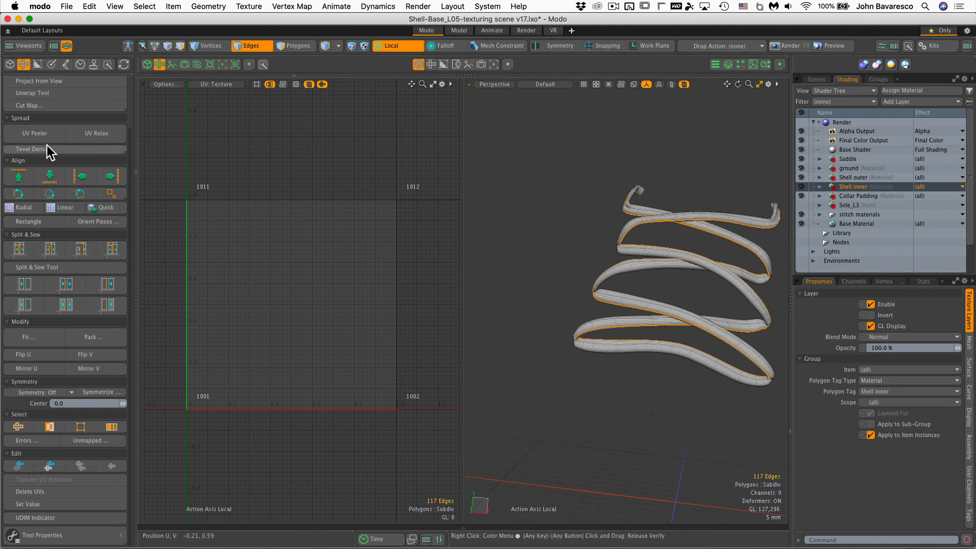
- Unwrap the lace along the selected seam edges with the UV Peeler
left_click(36, 133)
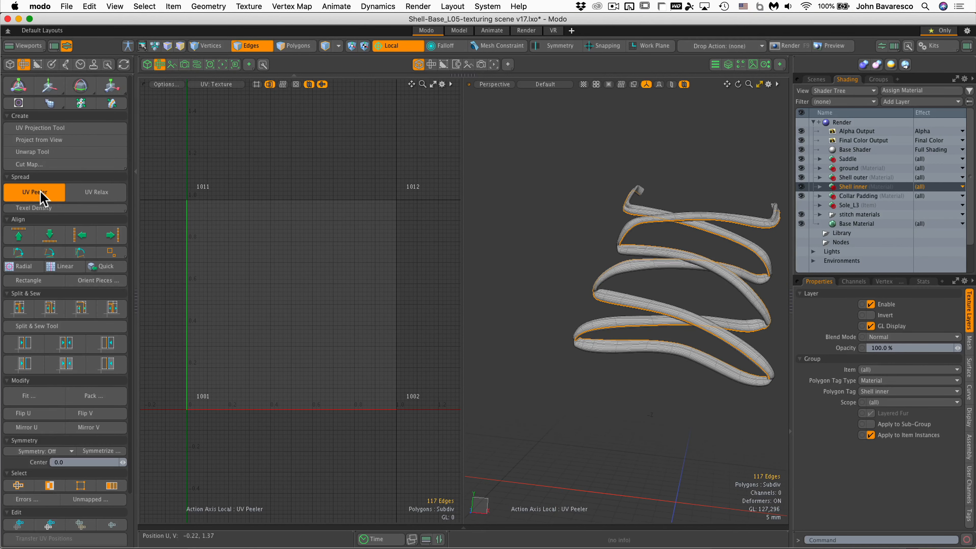
left_click(293, 273)
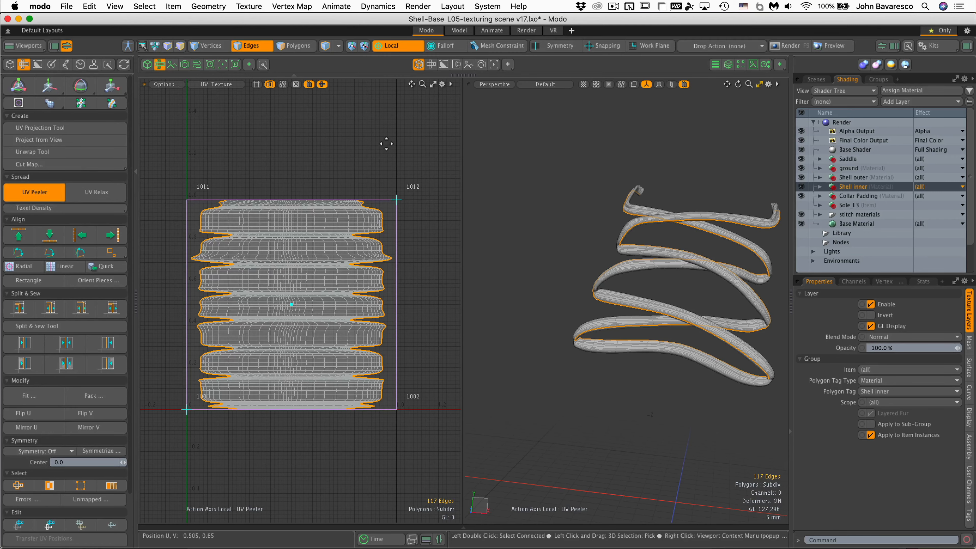
scroll(351, 246, "up", 3)
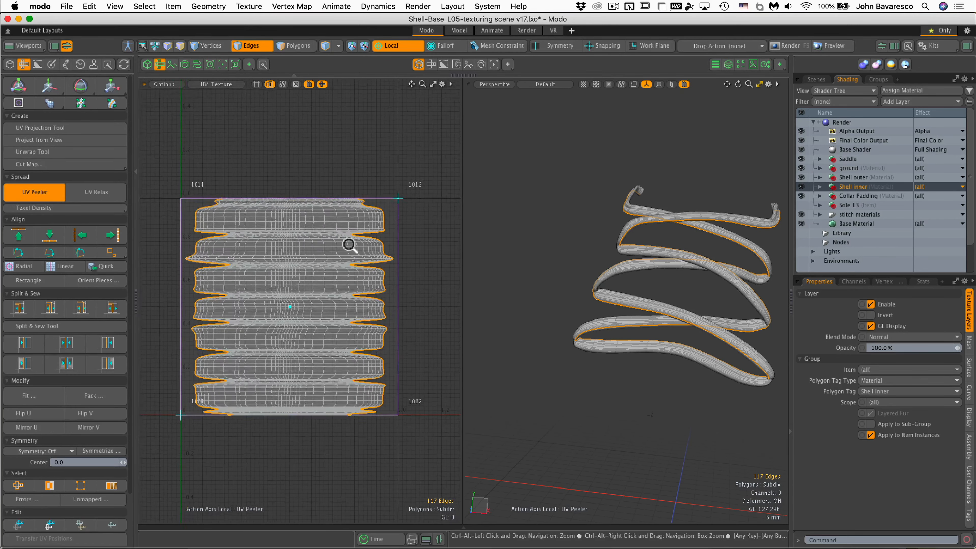
left_click_drag(337, 263, 352, 253, "alt+shift")
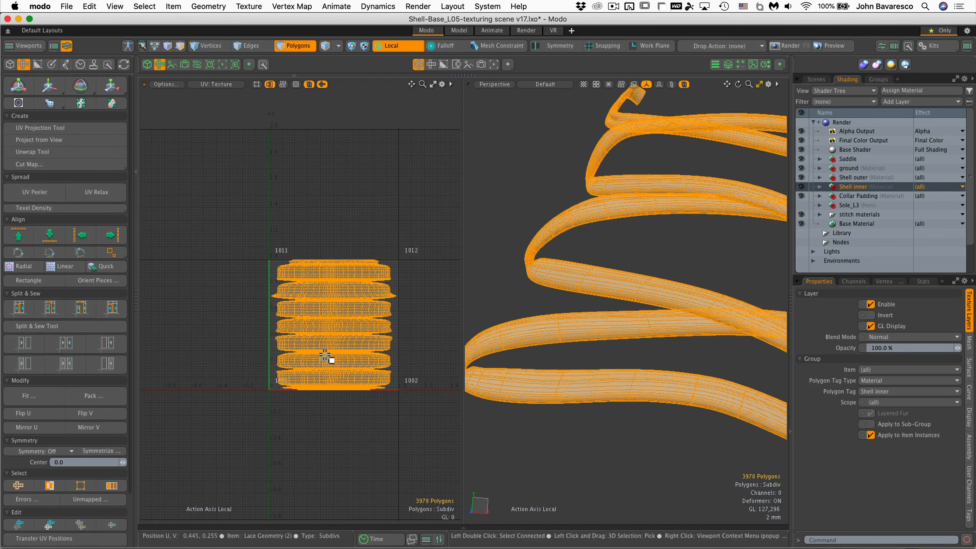
- Straighten all of the lace's UV polygons into a rectangular strip with Rectangle and return to the full 3D view
left_click_drag(332, 308, 376, 272, "ctrl+alt")
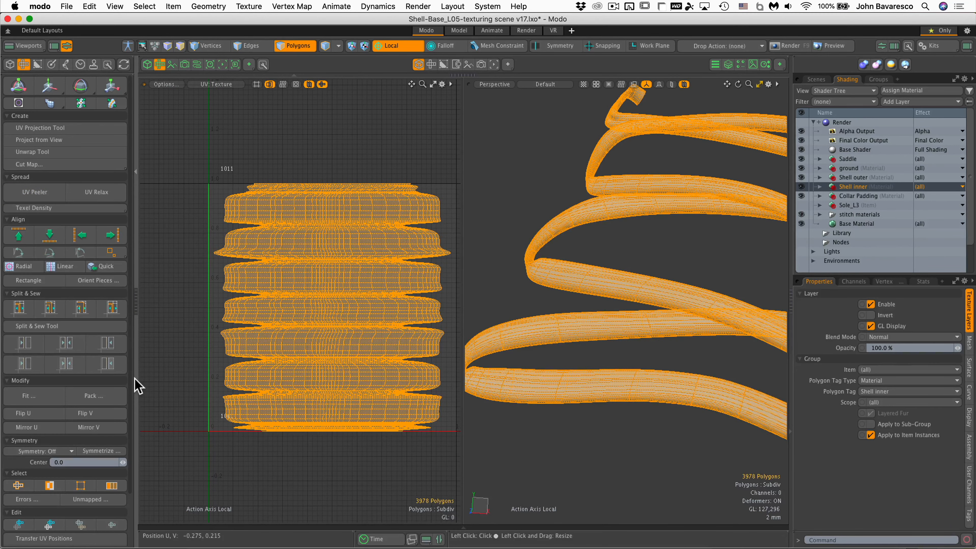
left_click(28, 282)
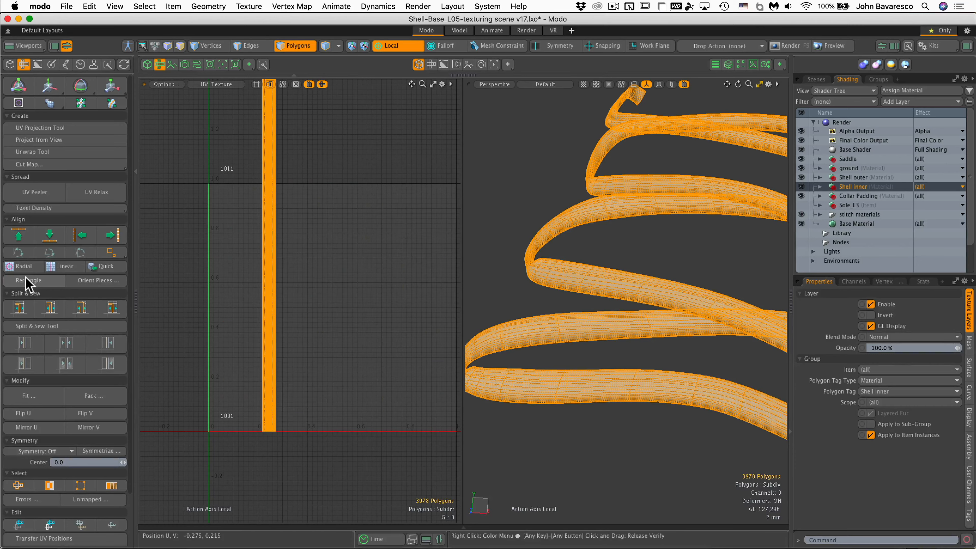
left_click_drag(316, 309, 427, 288, "ctrl+alt")
left_click_drag(307, 327, 381, 313, "alt+shift")
key("1")
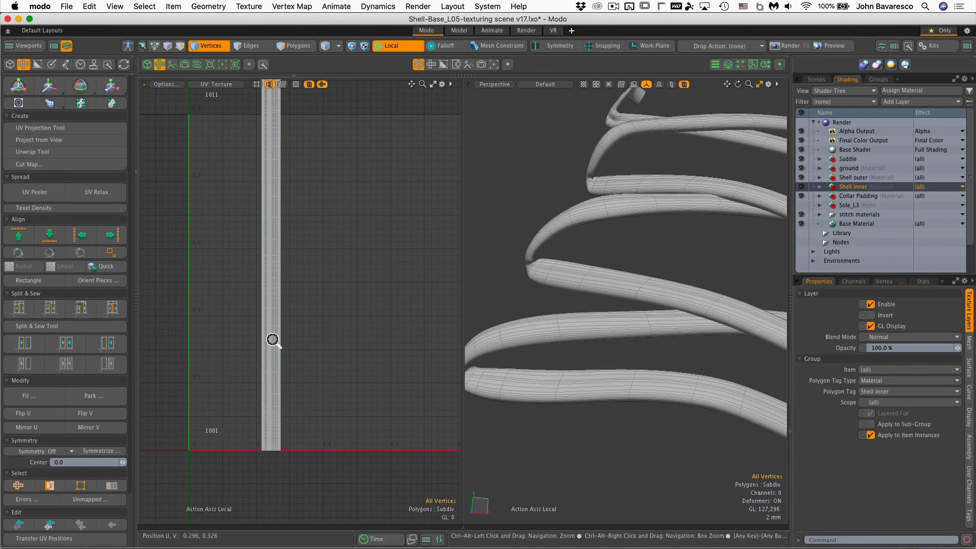
mouse_move(273, 341)
left_mouse_down("ctrl+alt")
mouse_move(386, 302)
mouse_move(164, 370)
mouse_move(290, 348)
left_mouse_up("ctrl+alt")
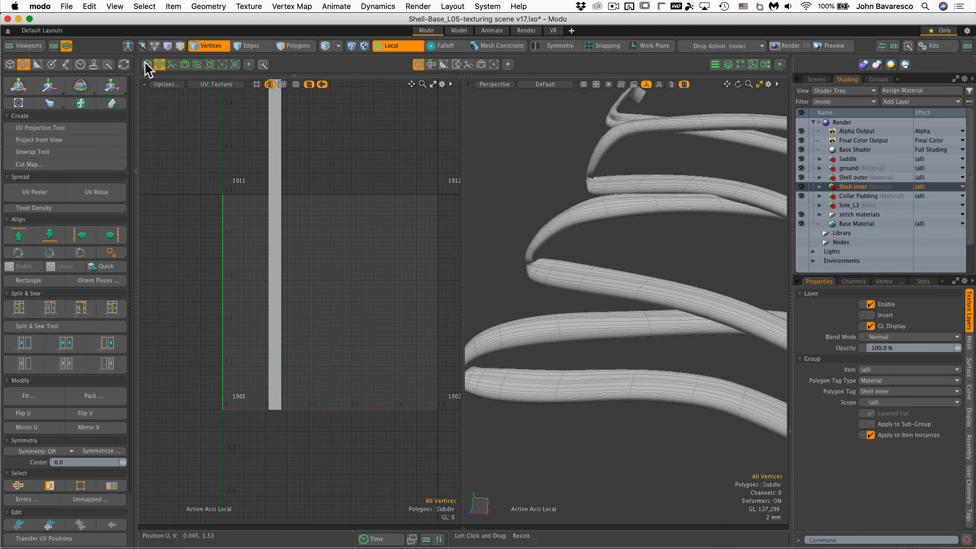
left_click(156, 65)
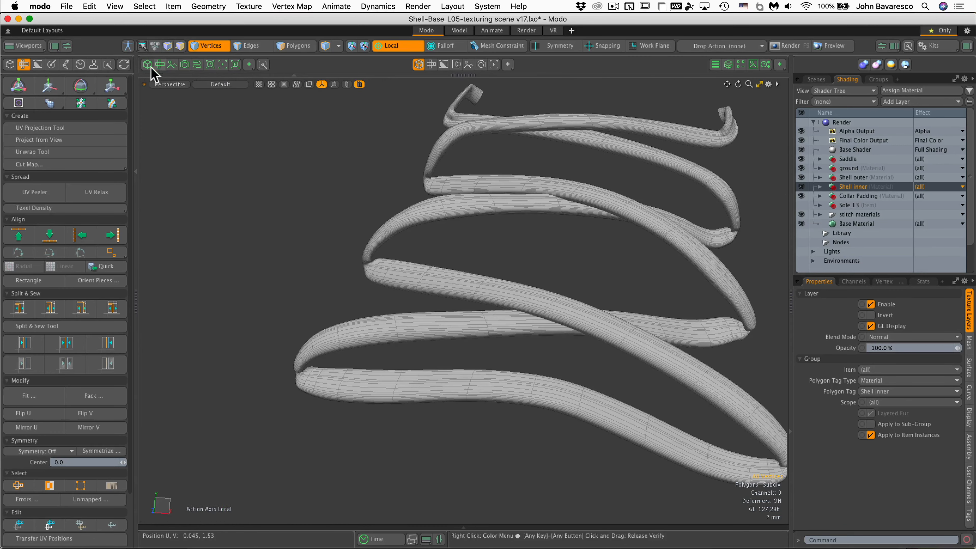
left_click_drag(469, 215, 340, 294, "ctrl+alt")
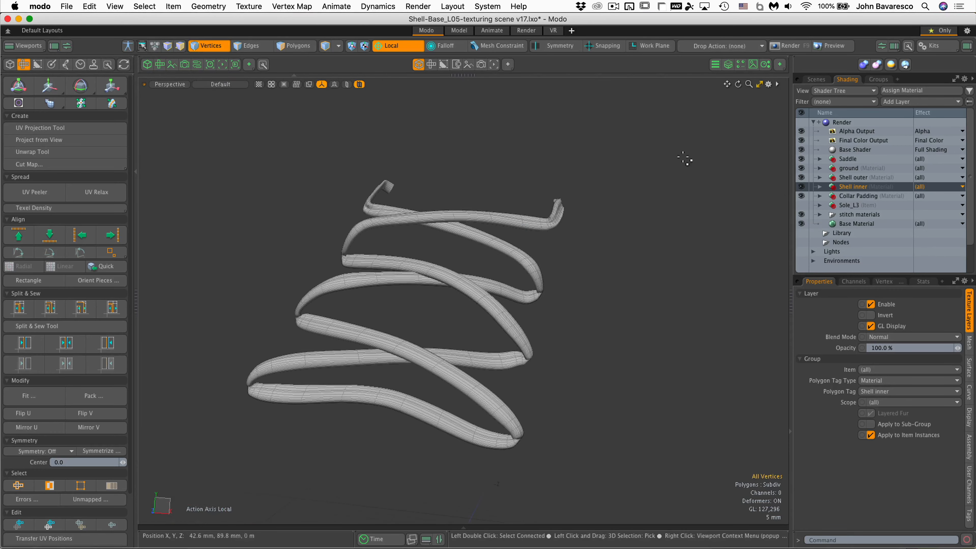
- Load 16_alpha.png, 16_ao.png, 16_normals.png and 16_zDepth.png from the Weave folder as image clips for the lace
left_click(753, 65)
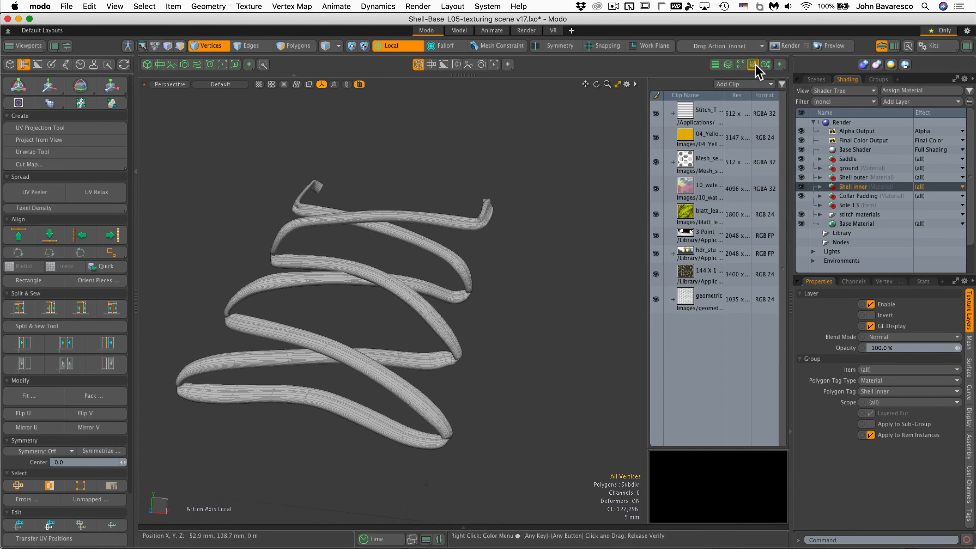
left_click(736, 87)
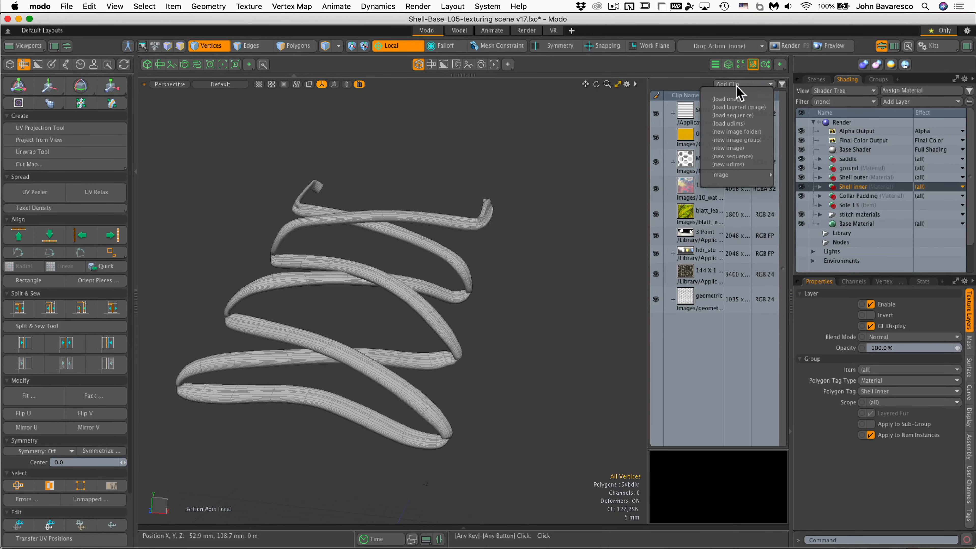
left_click(741, 101)
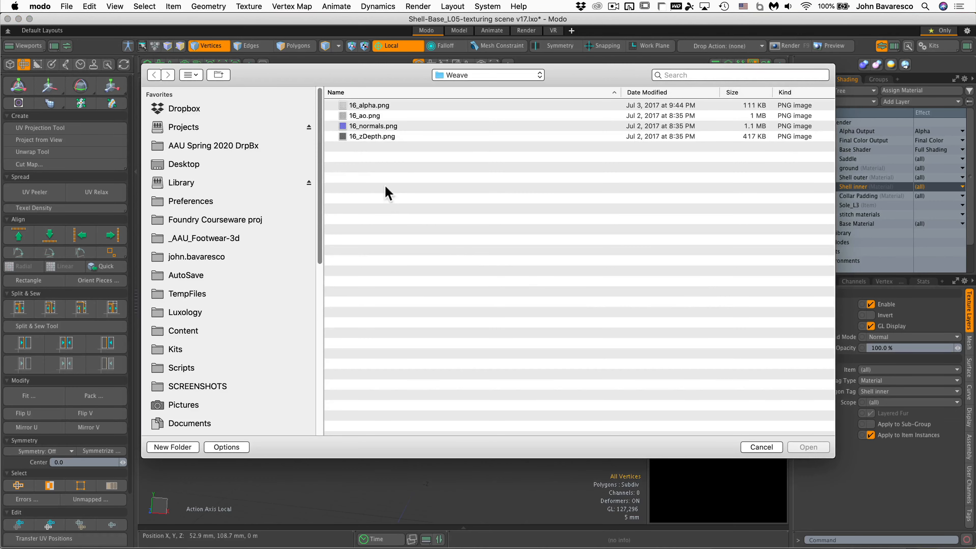
left_click(481, 77)
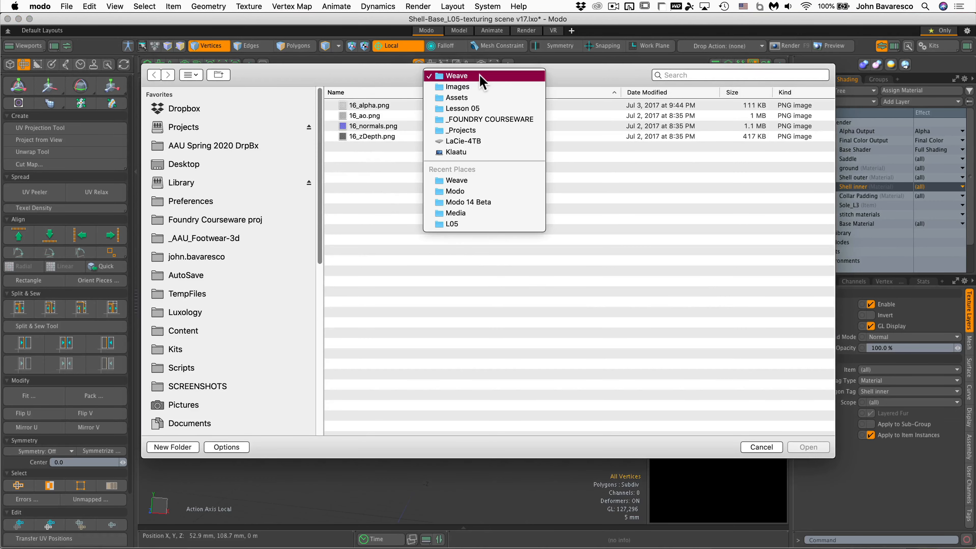
left_click(481, 76)
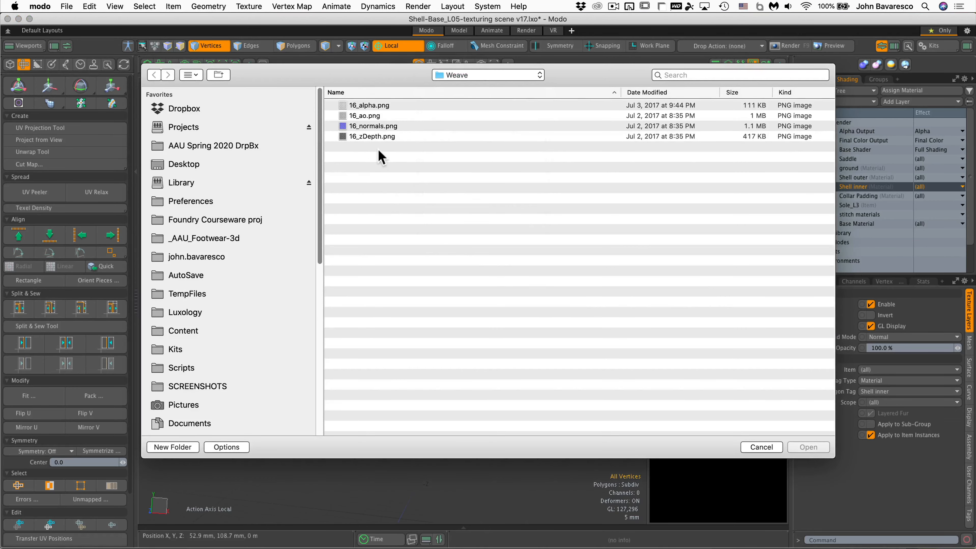
left_click(362, 107)
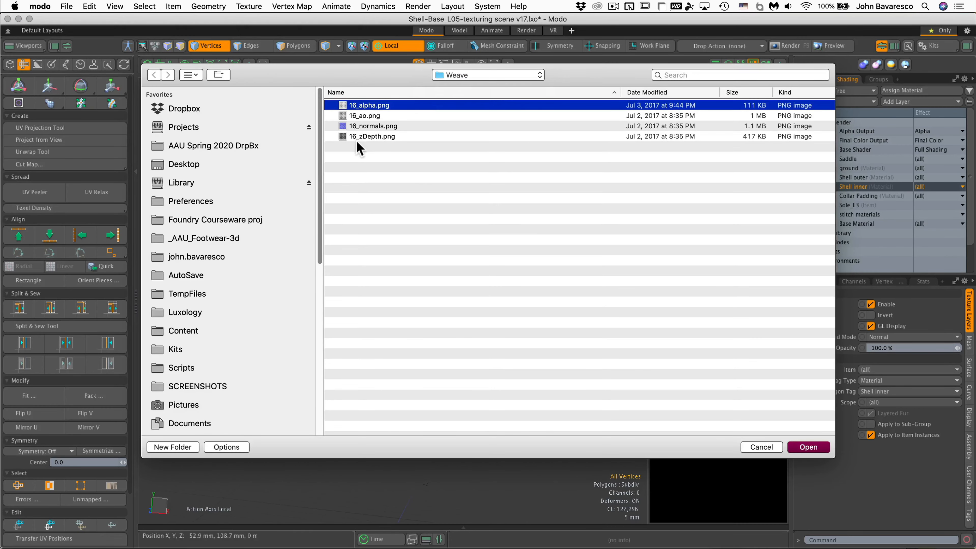
left_click(358, 135, "shift")
left_click(801, 447)
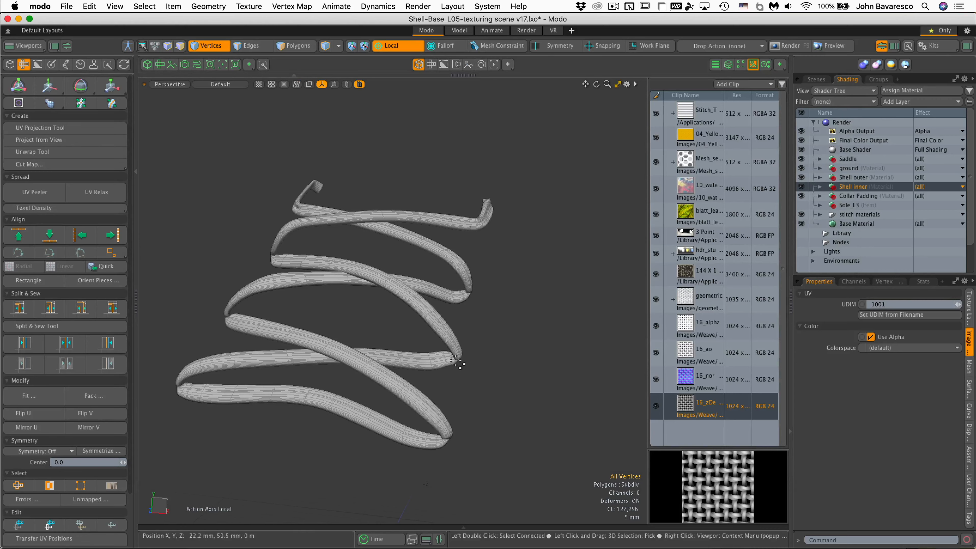
left_click_drag(411, 344, 520, 252, "ctrl+alt")
left_click_drag(430, 286, 449, 338, "alt")
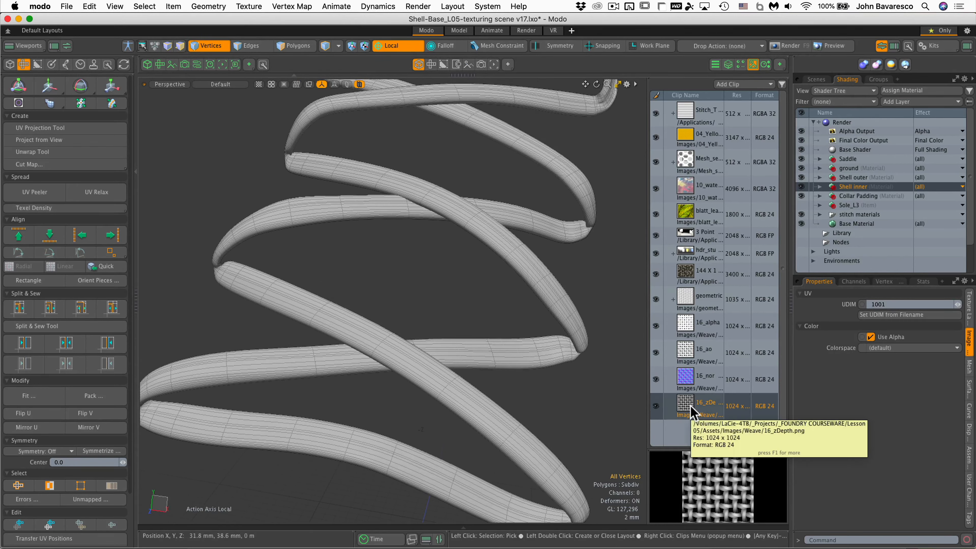
- Apply the 16_zDepth image to the lace and set its horizontal and vertical wrap to 250
left_click_drag(691, 411, 404, 350)
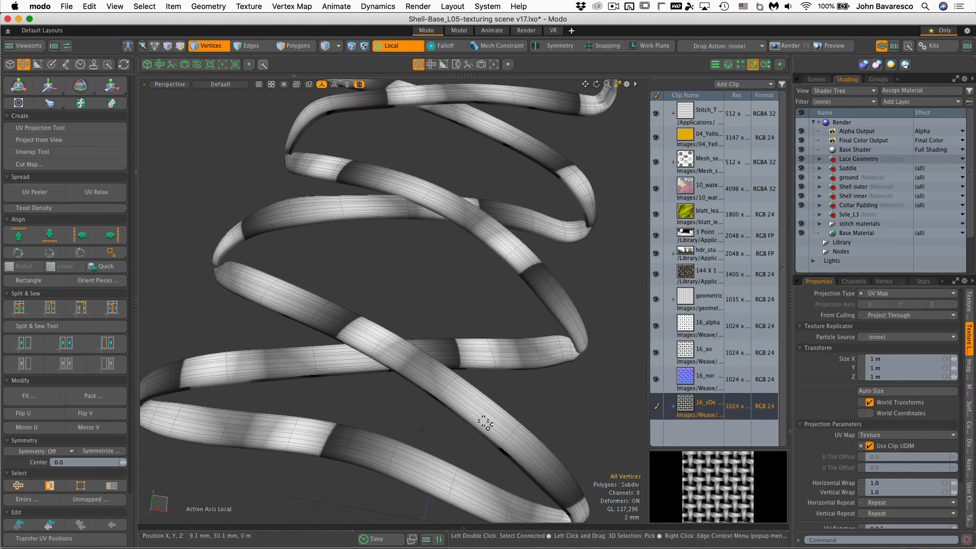
left_click(820, 159)
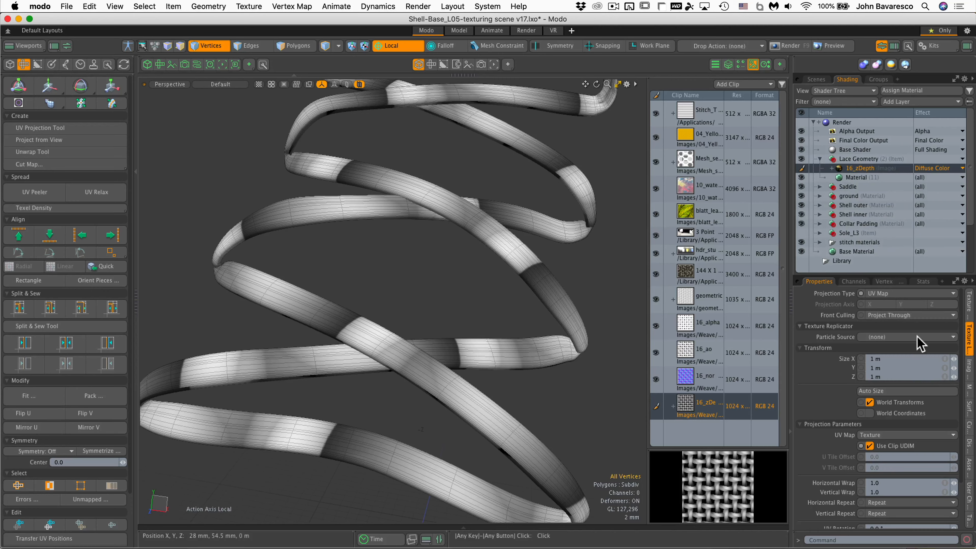
left_click_drag(908, 286, 907, 249)
left_click_drag(513, 362, 468, 373, "ctrl+alt")
left_click_drag(468, 374, 489, 349, "alt")
left_click_drag(490, 349, 559, 291, "ctrl+alt")
left_click_drag(536, 337, 494, 318, "ctrl+alt")
left_click_drag(495, 317, 555, 300, "alt")
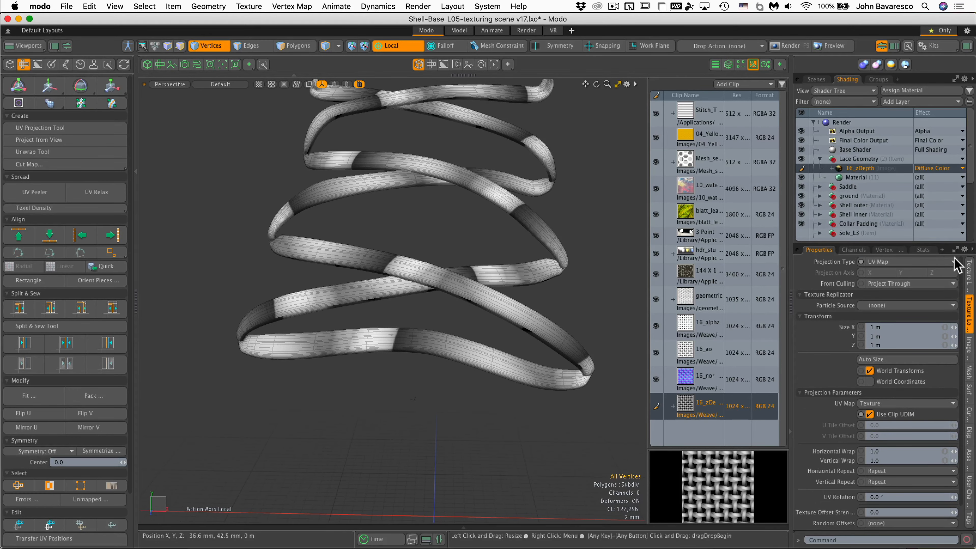
left_click_drag(917, 244, 913, 217)
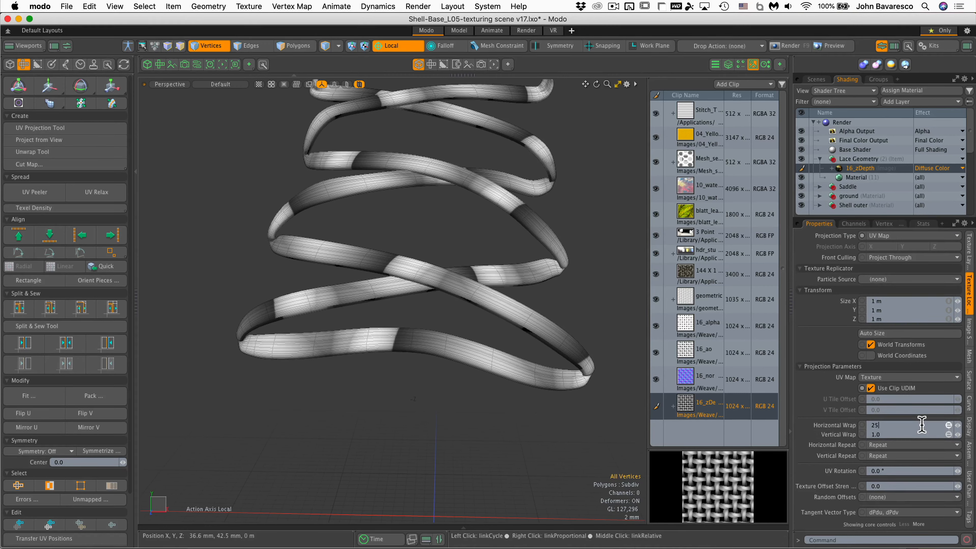
key("Return")
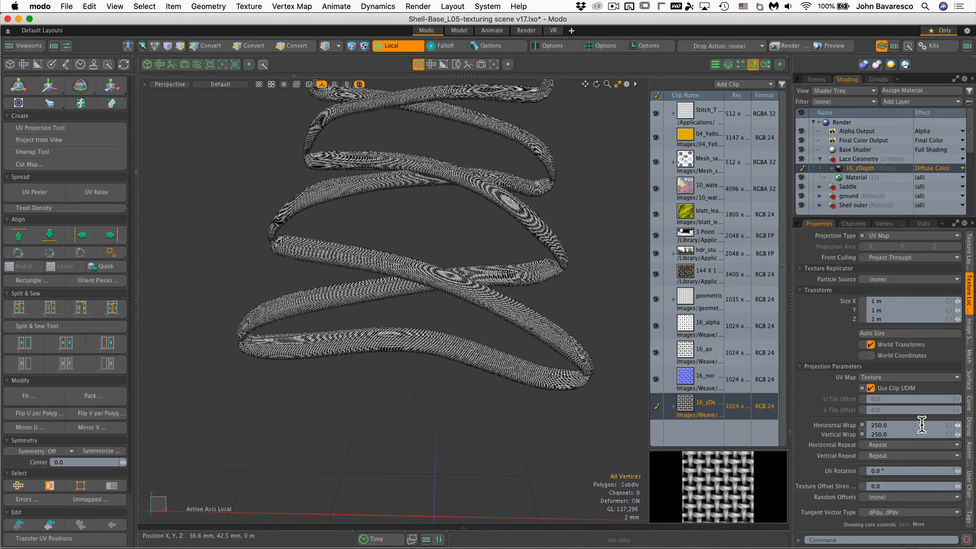
- Switch to edge selection and clear the selected seam edges on the lace
left_click_drag(404, 343, 488, 333, "ctrl+alt")
key("2")
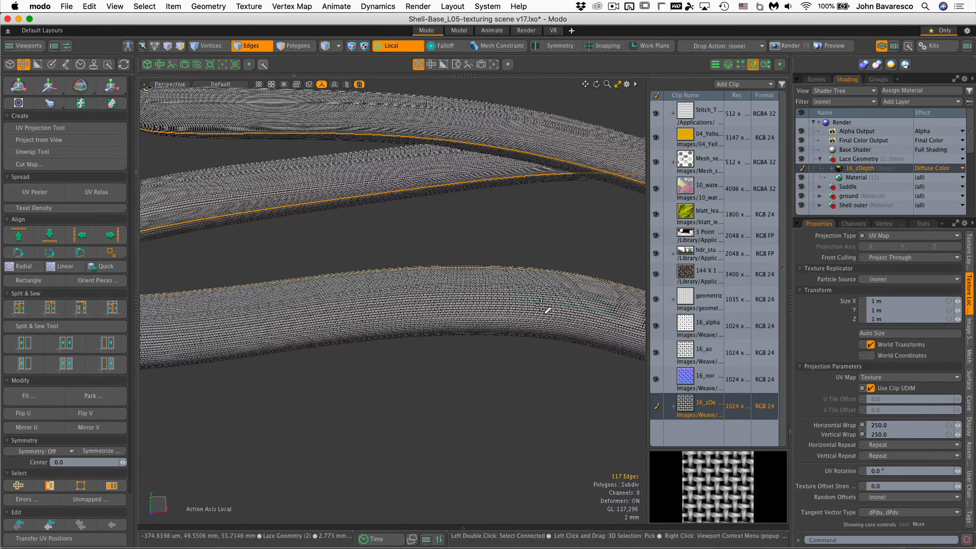
left_click_drag(543, 305, 470, 336, "ctrl+alt")
left_click(463, 380)
left_click_drag(508, 367, 488, 367, "alt")
left_click_drag(488, 368, 443, 363, "alt+shift")
left_click_drag(443, 363, 379, 341, "alt")
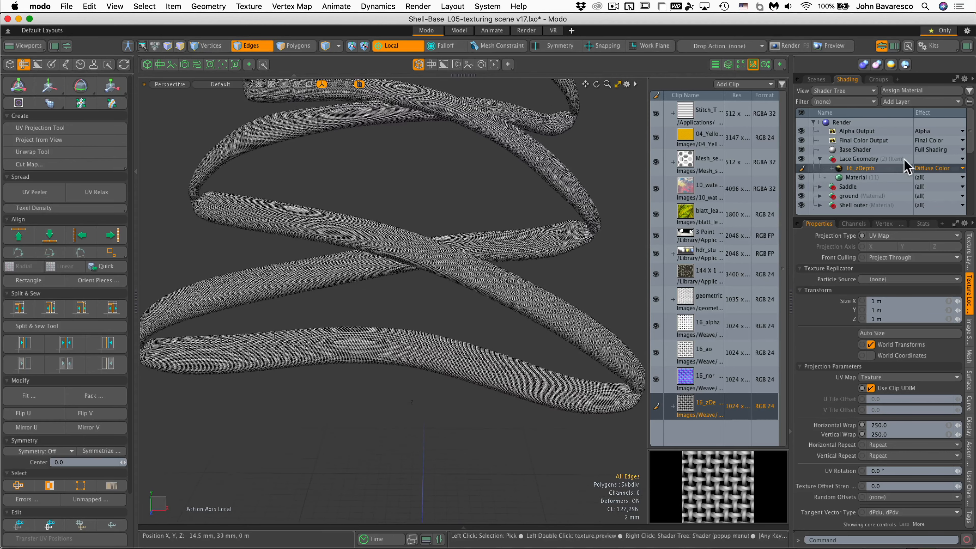
- Set the effect of the lace's 16_zDepth image layer to Bump
left_click(931, 169)
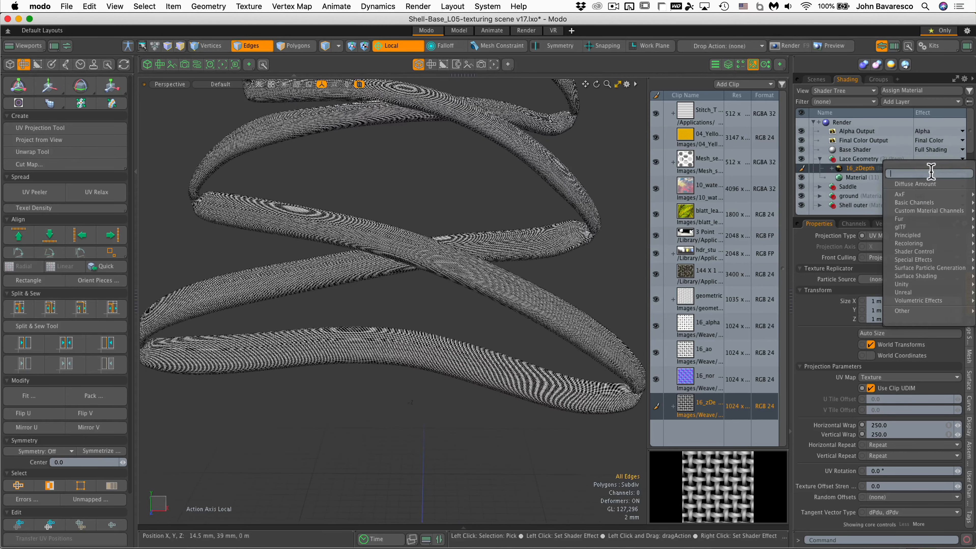
type("bump")
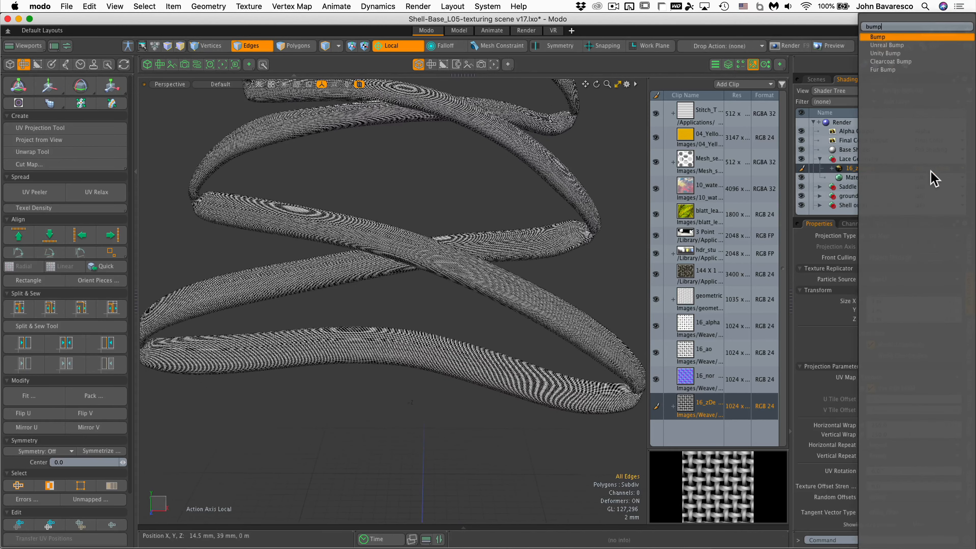
key("Return")
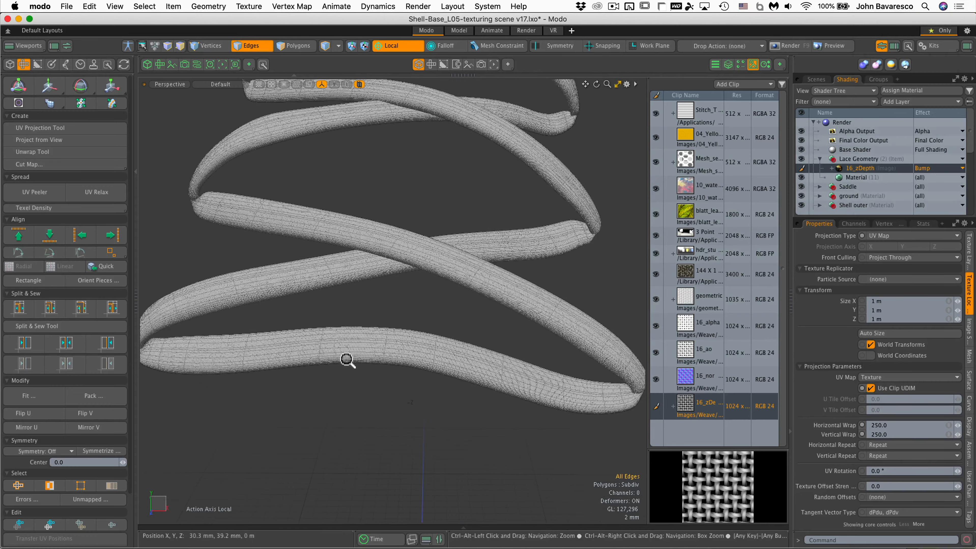
left_click_drag(348, 360, 505, 316, "ctrl+alt")
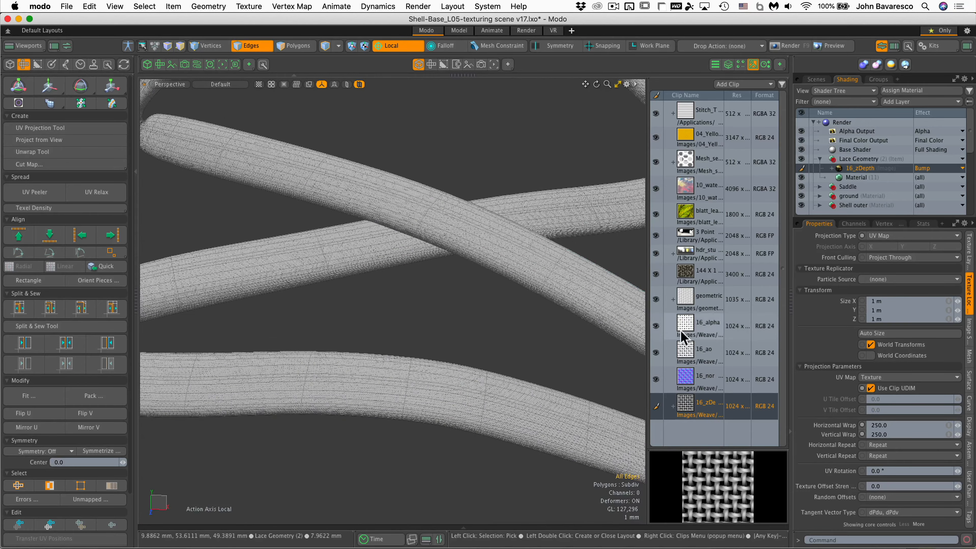
- Add the 16_normals image to the lace's material group and set its horizontal and vertical wrap to 250
left_click(695, 385)
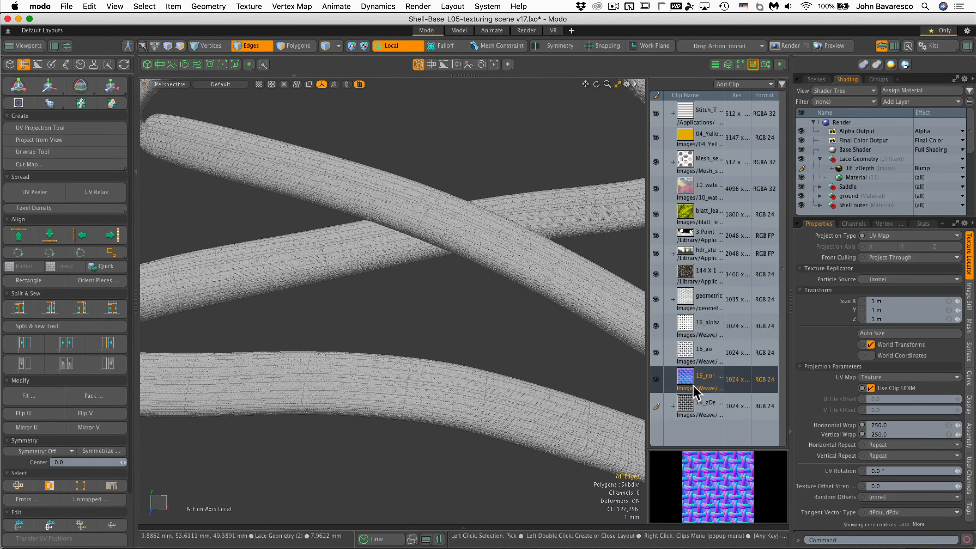
left_click_drag(688, 384, 856, 168)
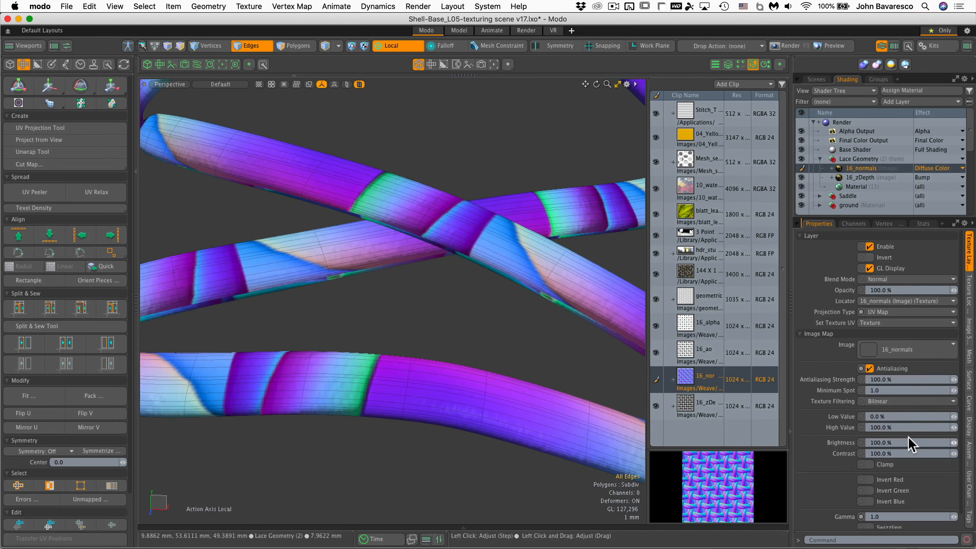
left_click(969, 304)
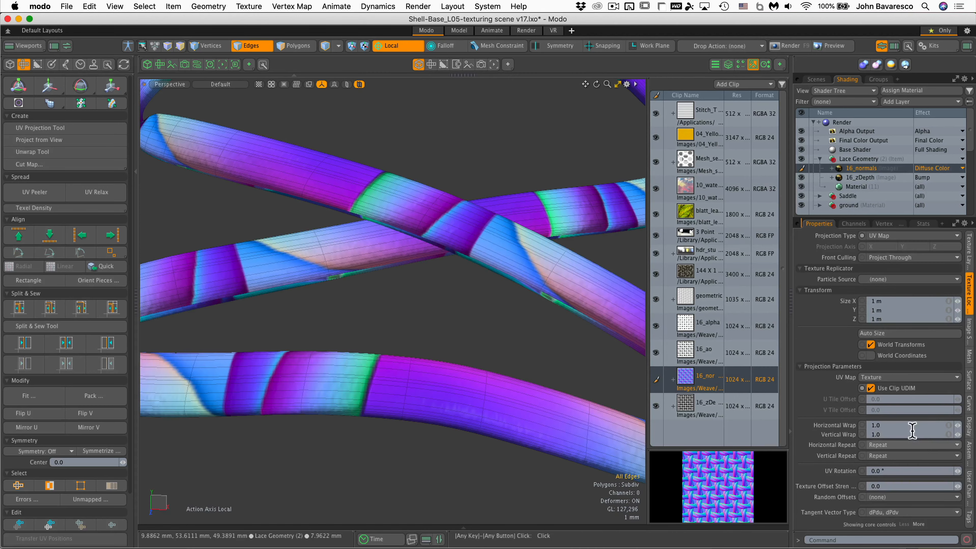
left_click(946, 426)
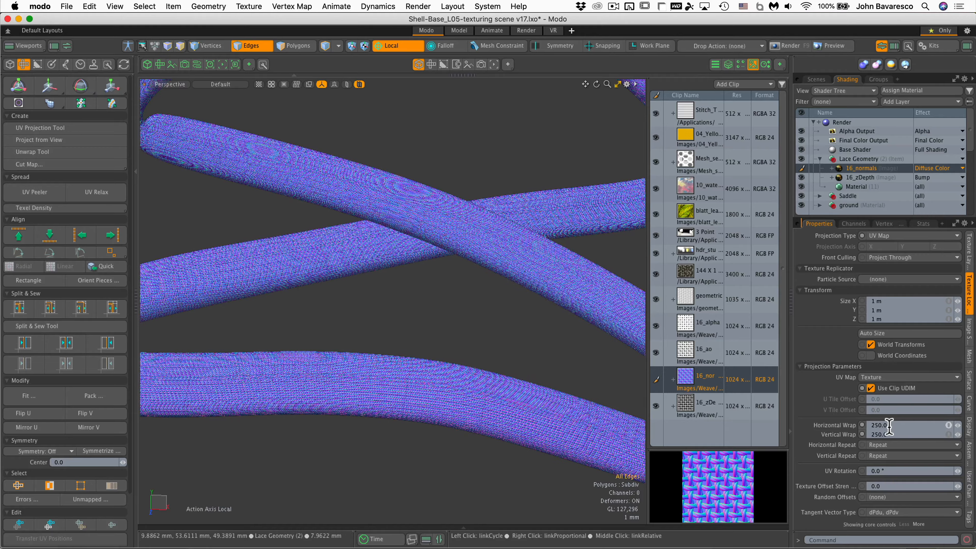
left_click_drag(429, 401, 534, 363, "ctrl+alt")
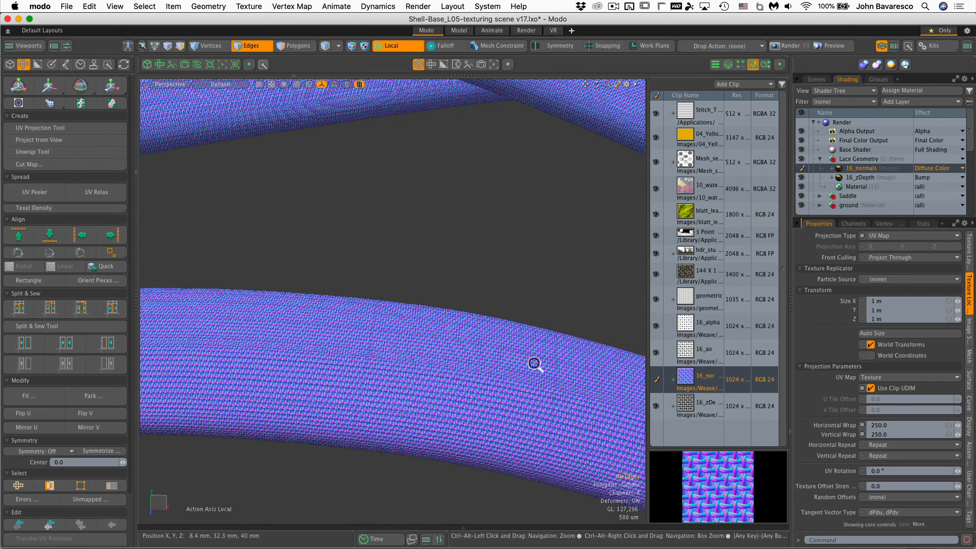
- Set the 16_normals layer's effect to Normal and accept removing the clip's color correction
left_click(927, 169)
type("norm")
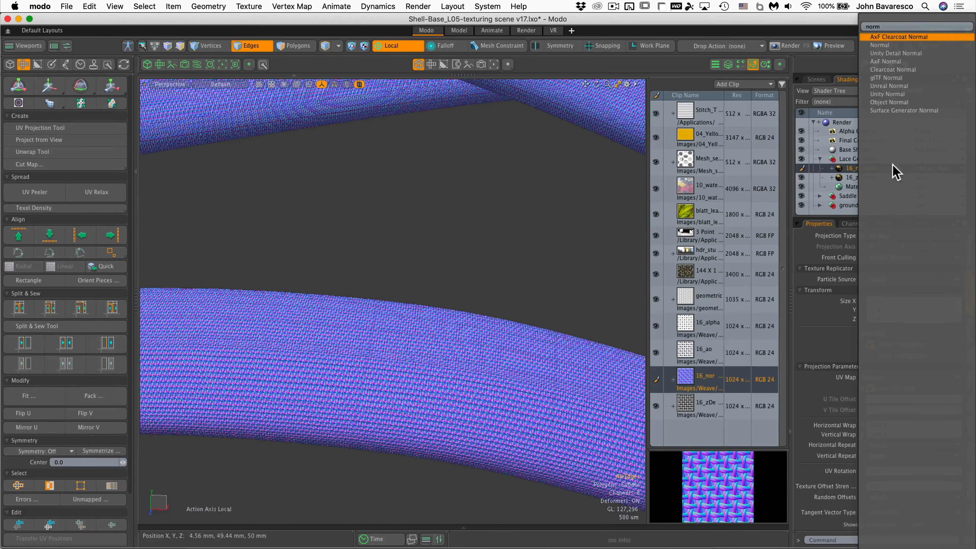
left_click(898, 46)
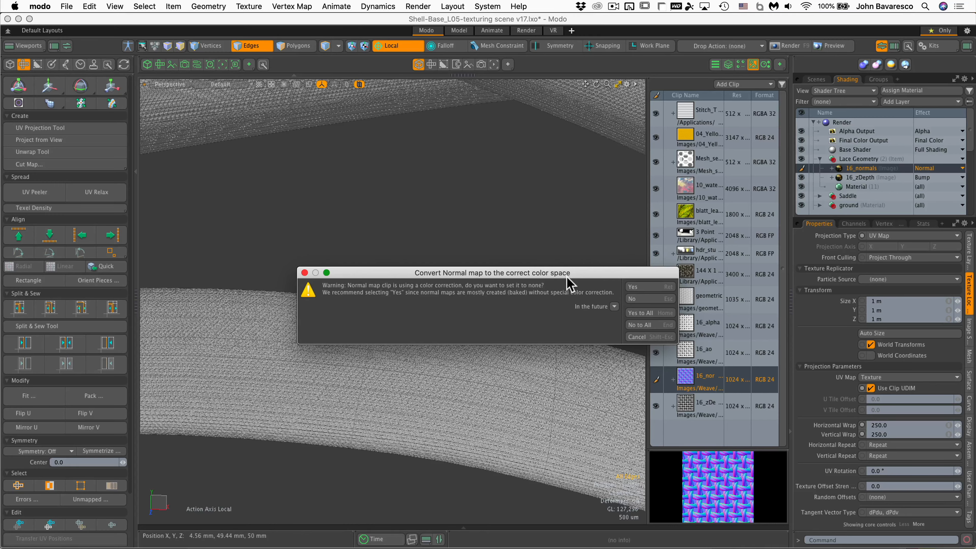
key("Return")
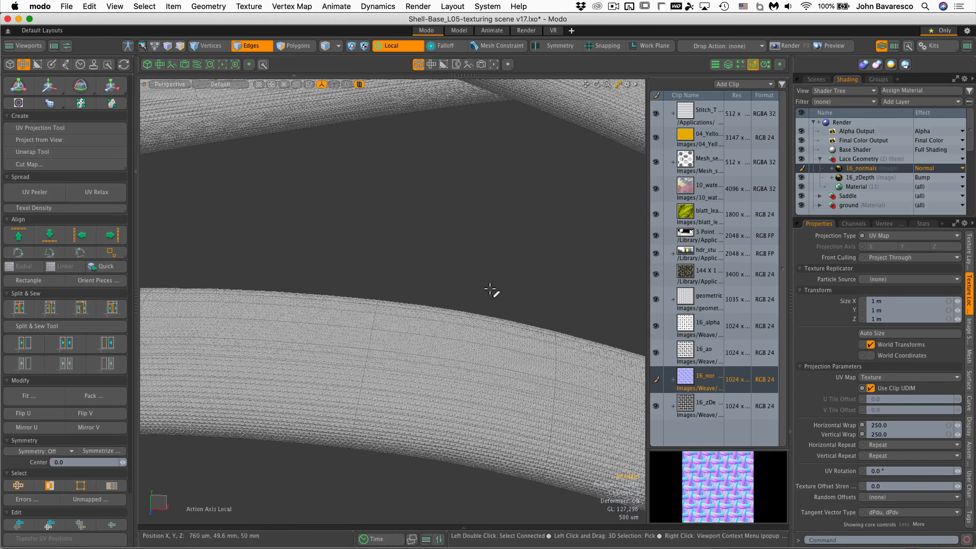
left_click_drag(464, 366, 349, 351, "alt")
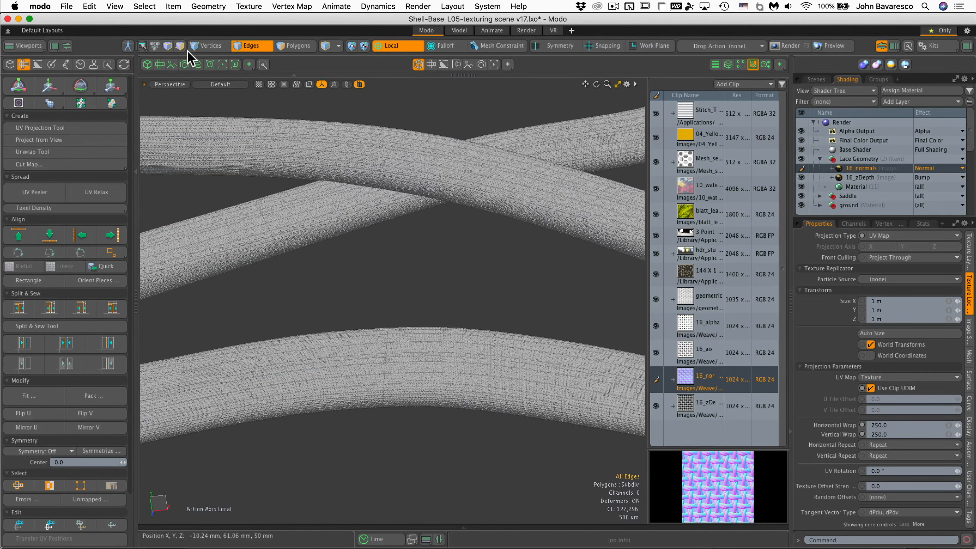
- Show the render preview beside the 3D view and examine the weave on the laces up close
left_click(209, 65)
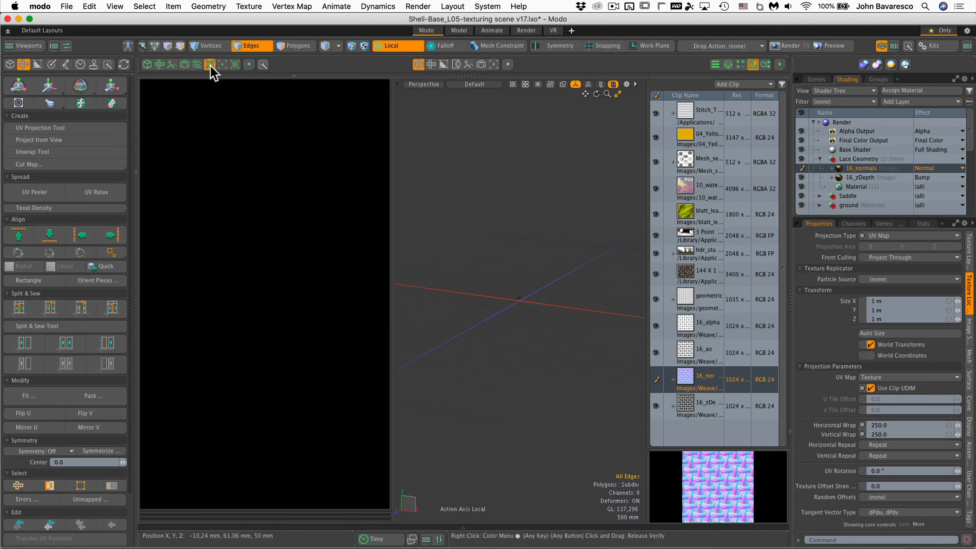
left_click(222, 65)
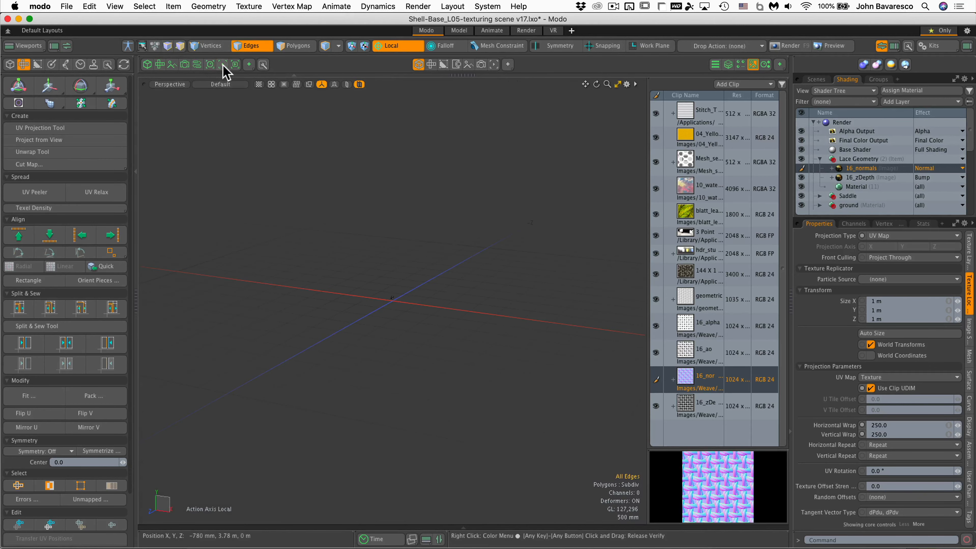
left_click(254, 293)
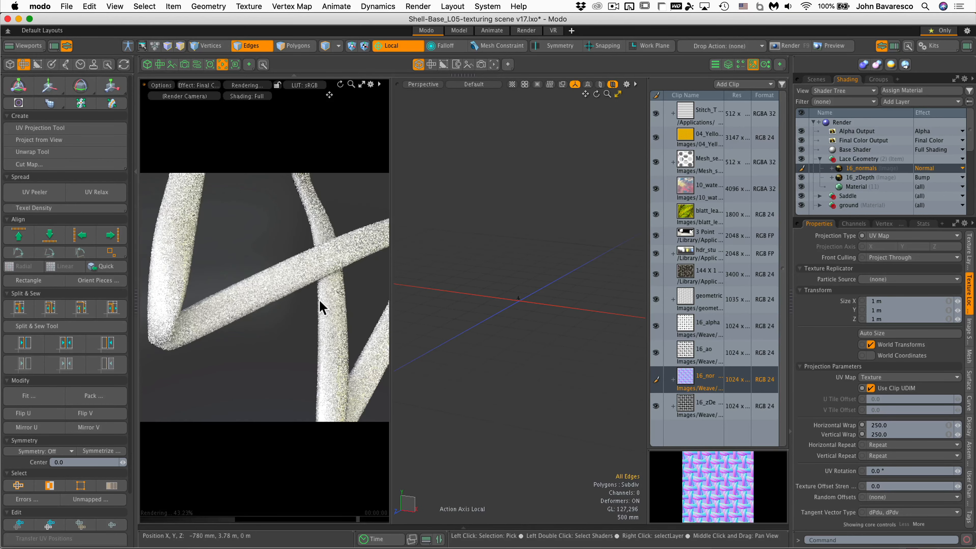
left_click_drag(327, 313, 396, 281, "ctrl+alt")
mouse_move(319, 287)
left_mouse_down("ctrl+alt")
mouse_move(392, 281)
mouse_move(263, 285)
mouse_move(308, 272)
left_mouse_up("ctrl+alt")
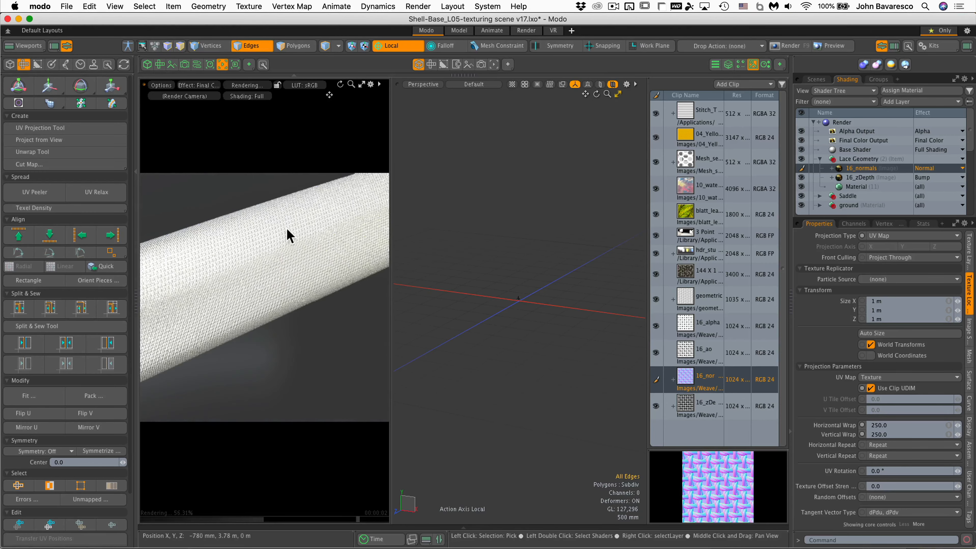
left_click_drag(316, 257, 120, 292, "ctrl+alt")
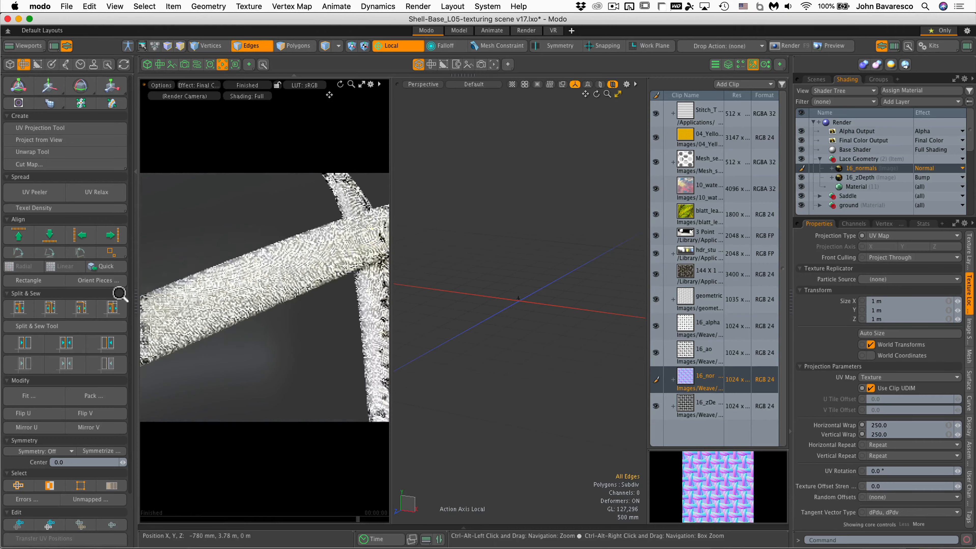
left_click_drag(238, 301, 154, 285, "ctrl+alt")
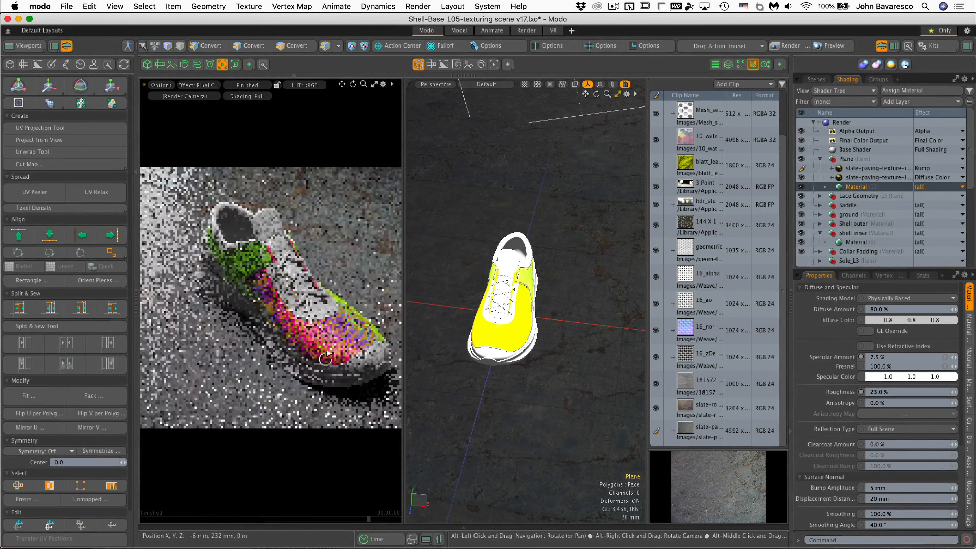
- Apply the blatt_leave image to the Shell inner material and set its texture UV to Shell
left_click_drag(333, 351, 223, 362, "alt")
left_click(820, 159)
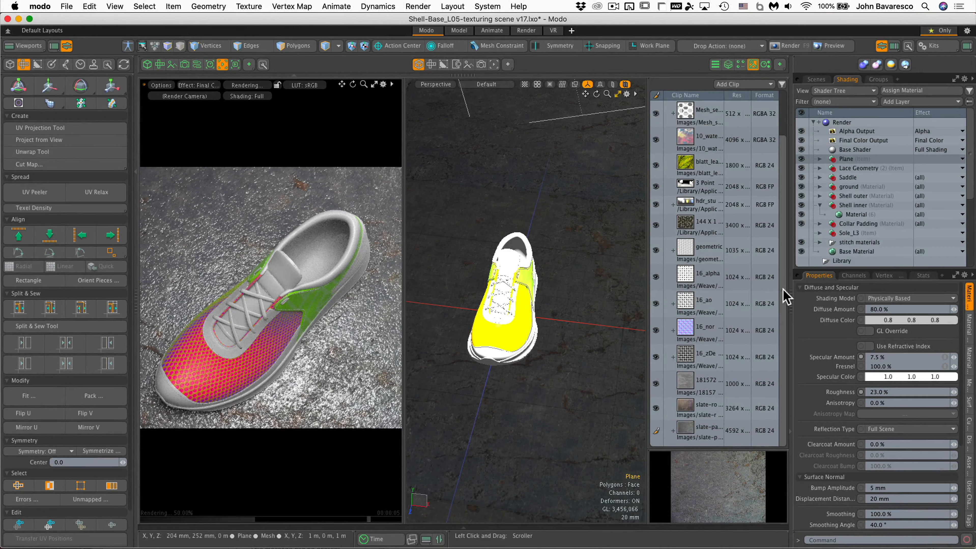
left_click_drag(849, 208, 852, 211)
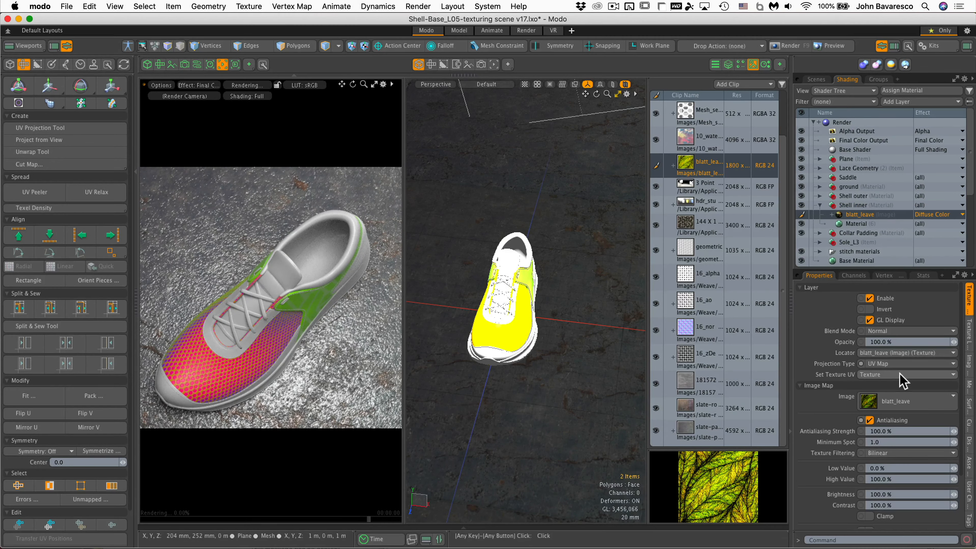
left_click(901, 374)
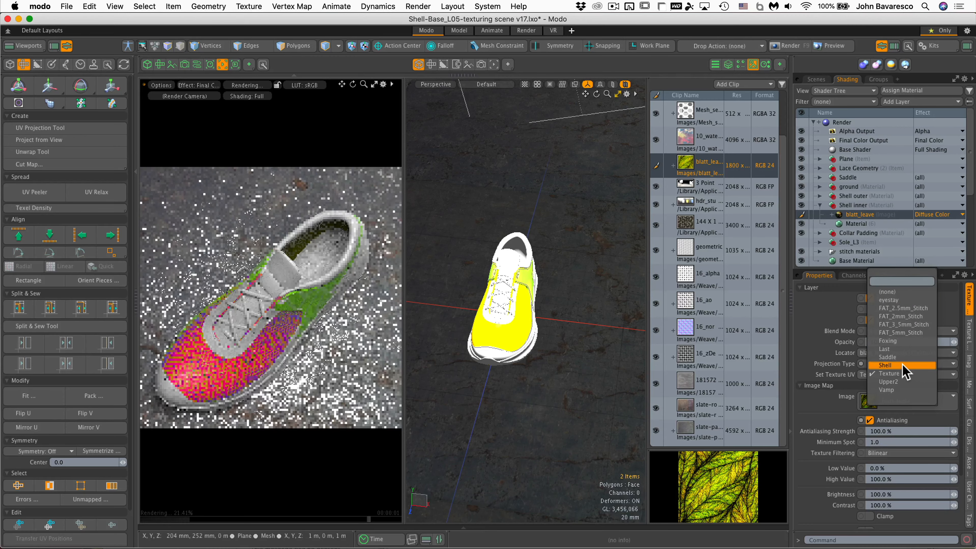
left_click(908, 367)
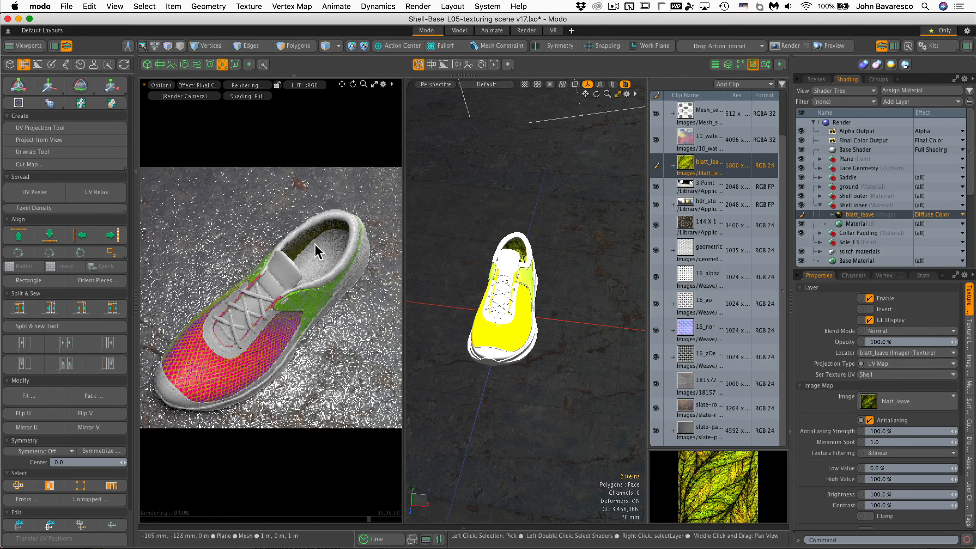
- Examine the leaf-textured inner shell and the whole sneaker from several angles in the render preview
left_click_drag(346, 236, 307, 255, "ctrl+alt")
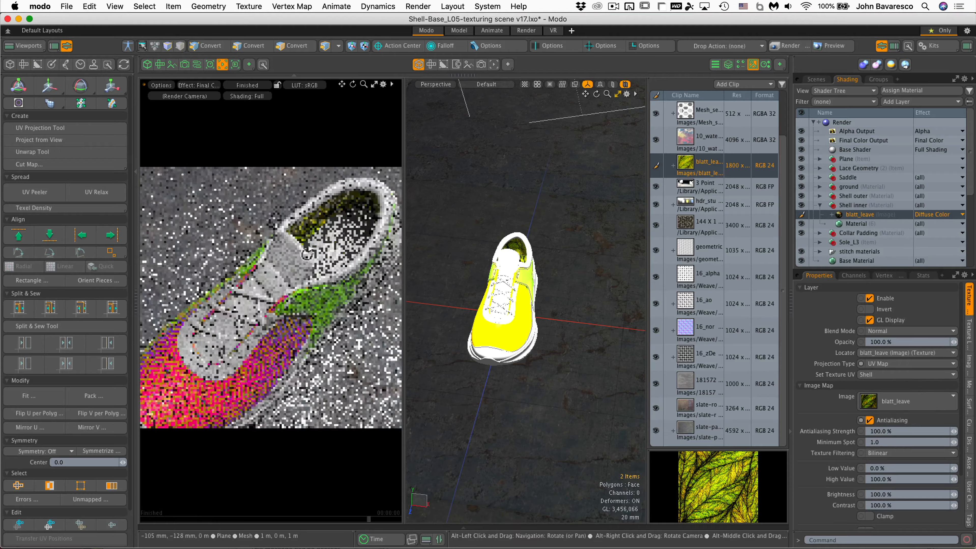
left_click_drag(268, 215, 308, 262, "alt")
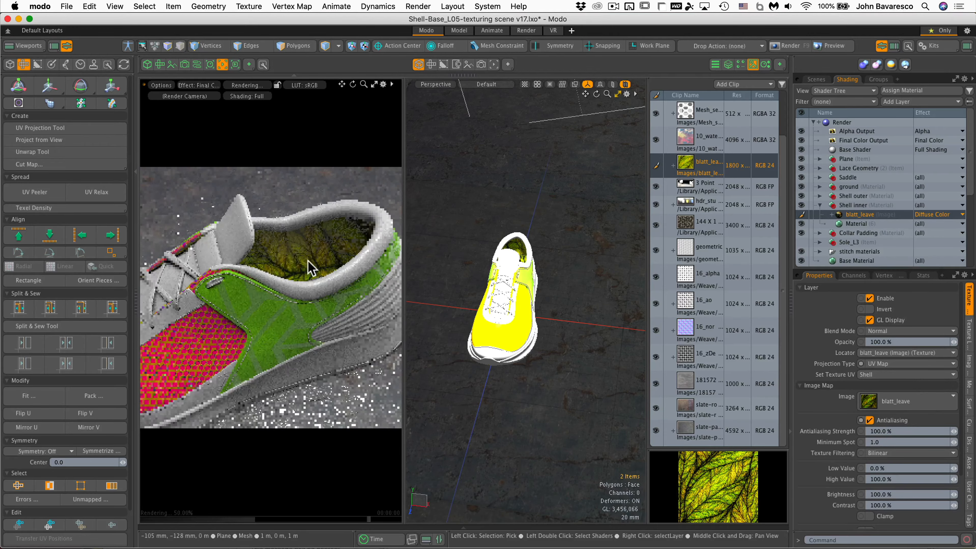
left_click_drag(304, 325, 292, 324, "alt")
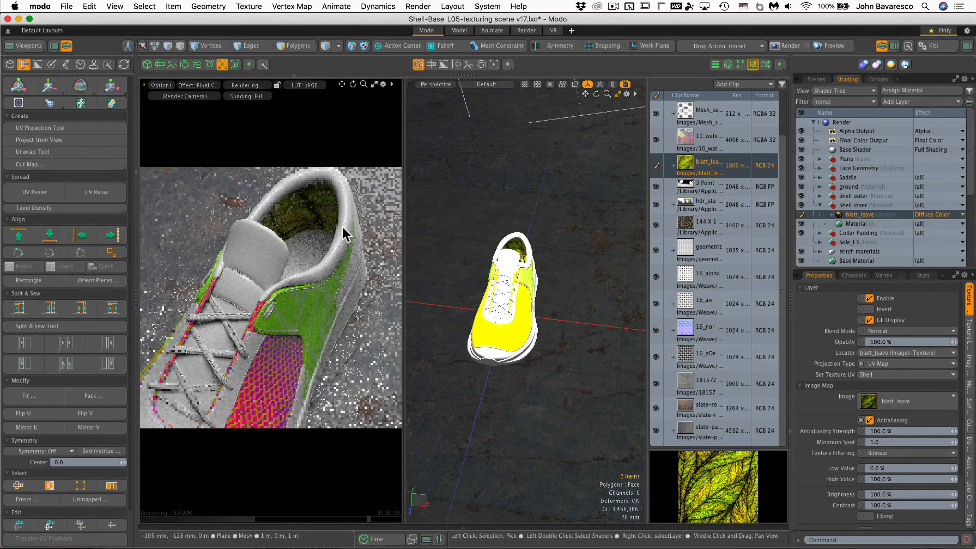
left_click_drag(310, 289, 287, 327, "alt")
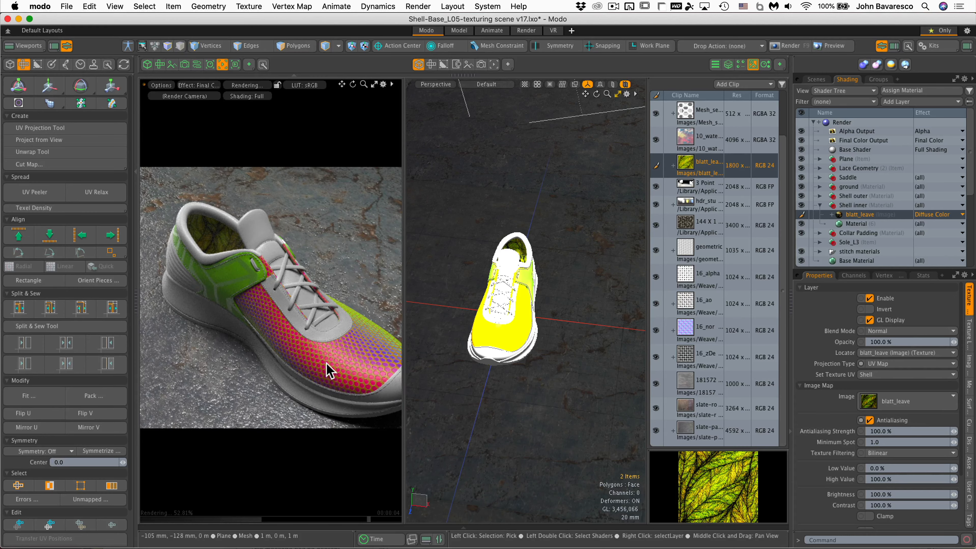
left_click_drag(327, 364, 281, 334, "alt")
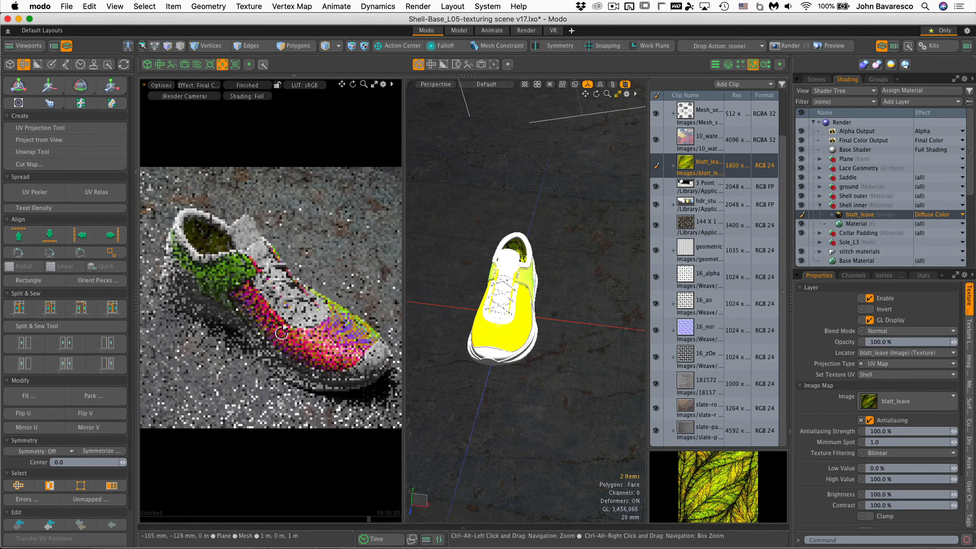